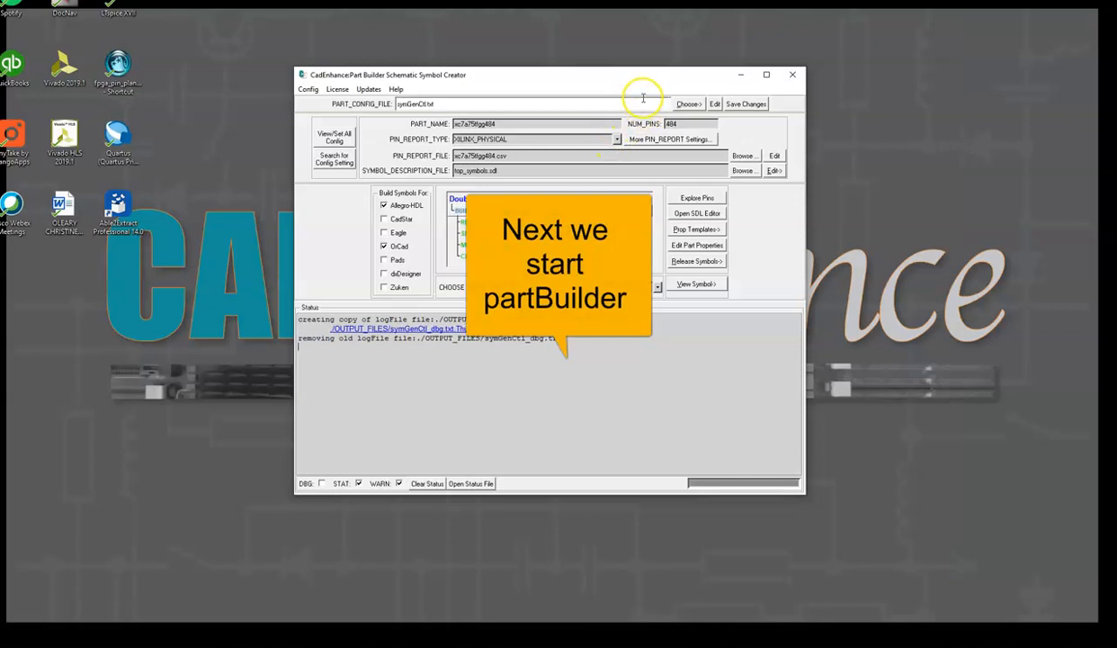
# Create a new part folder named xc7a75tfgg484 and save its configuration file symGenCtl.txt
pyautogui.click(688, 105)
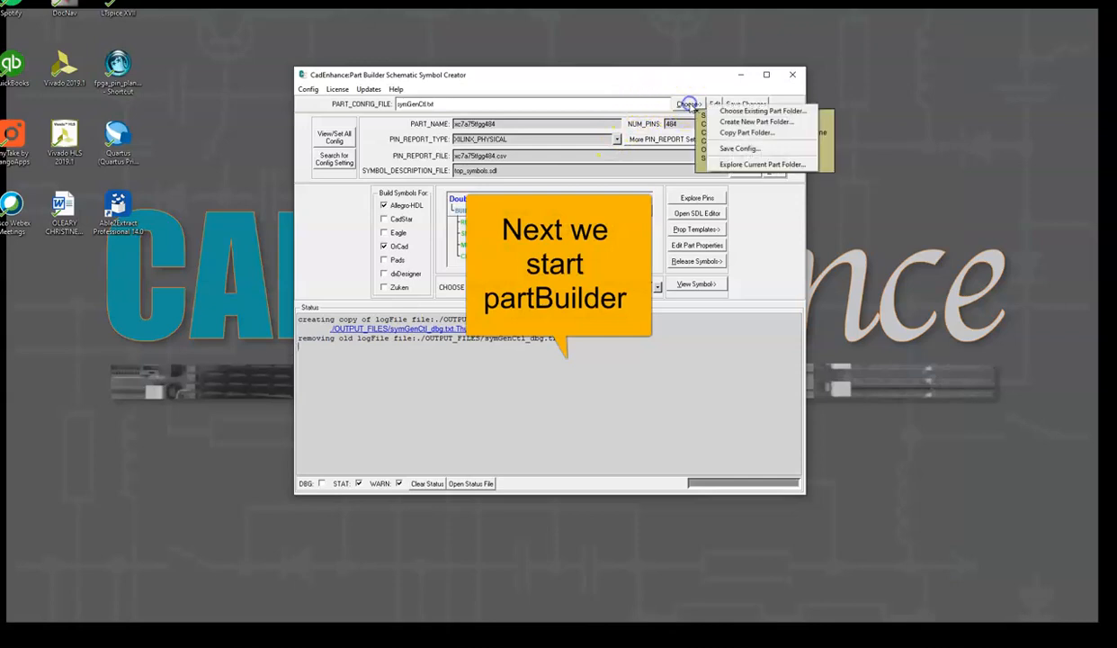
pyautogui.click(753, 122)
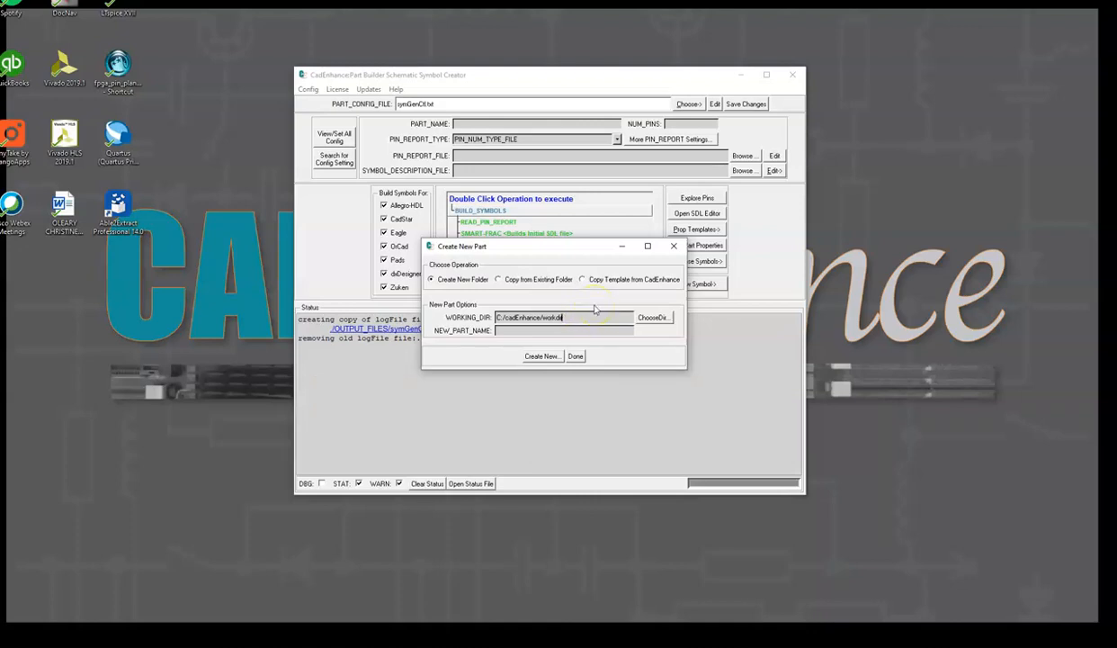
pyautogui.click(552, 327)
pyautogui.write('xc7')
pyautogui.click(542, 356)
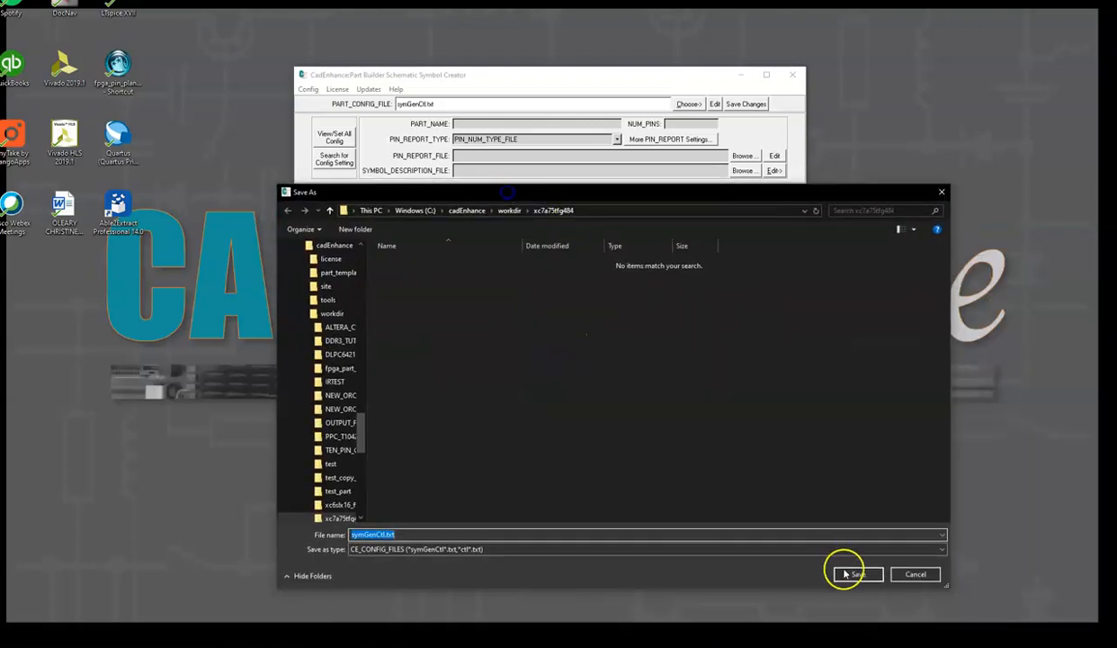
pyautogui.click(847, 570)
pyautogui.click(579, 357)
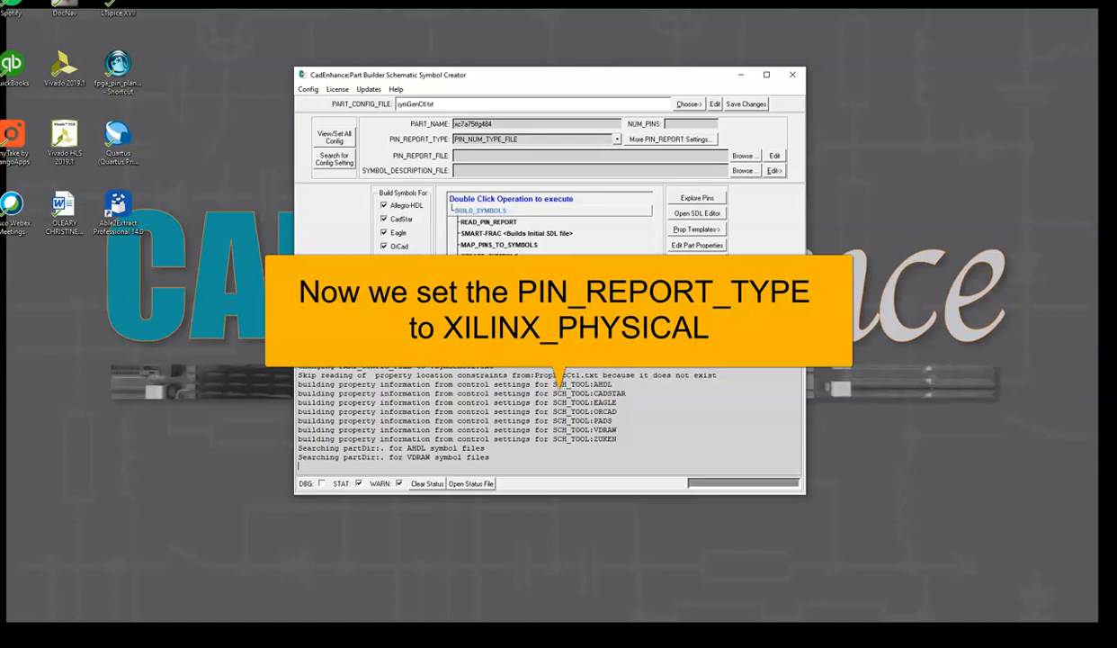
# Set the pin report type to XILINX_PHYSICAL and load xc7a75tfgg484.csv from Downloads as the pin report file, keeping a local copy
pyautogui.click(616, 139)
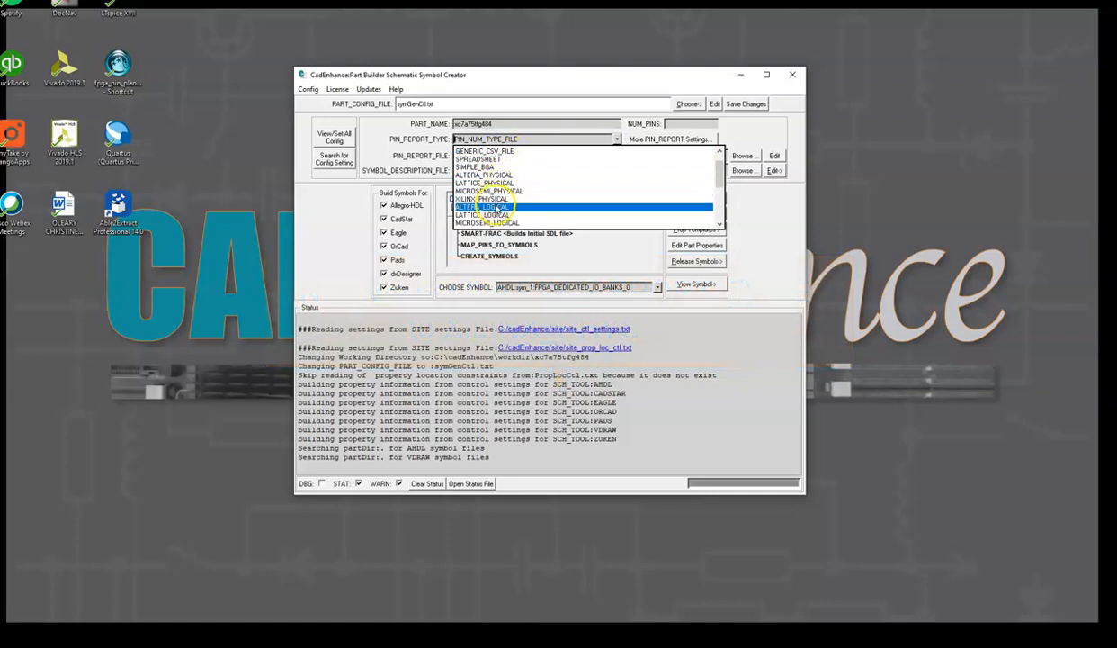
pyautogui.click(493, 200)
pyautogui.click(742, 156)
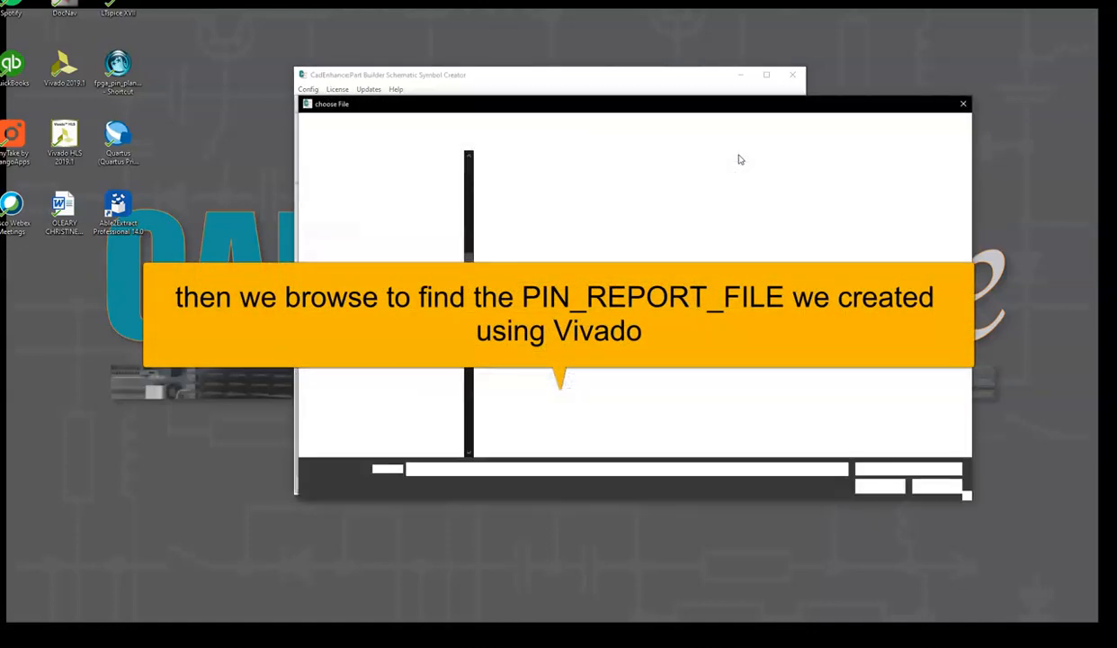
pyautogui.moveTo(464, 369); pyautogui.dragTo(451, 180)
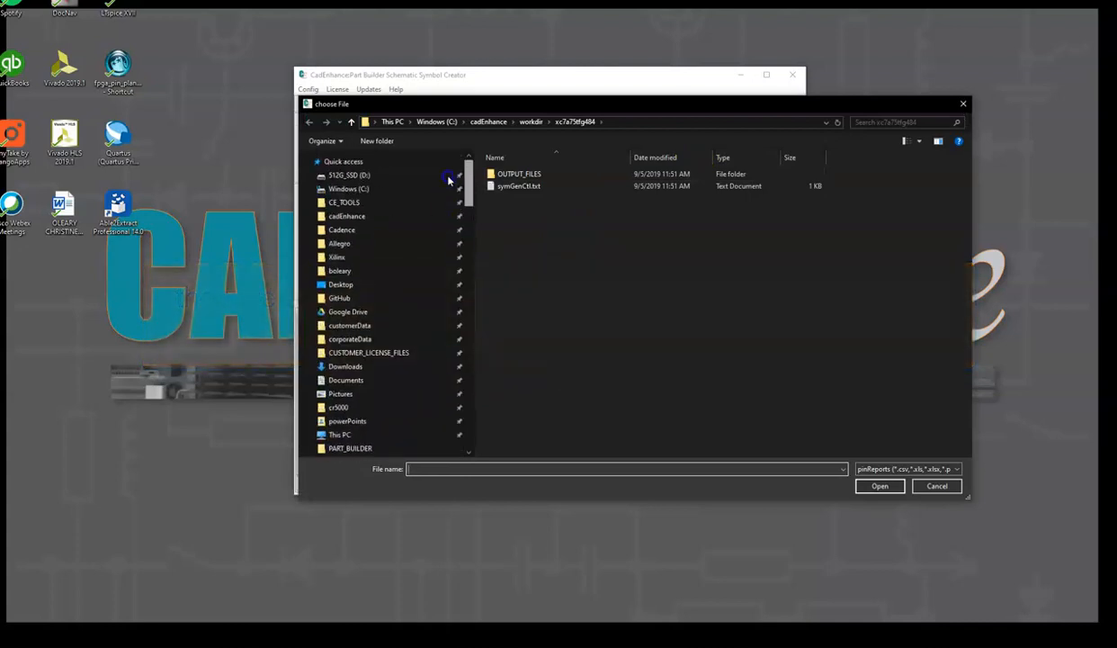
pyautogui.click(355, 367)
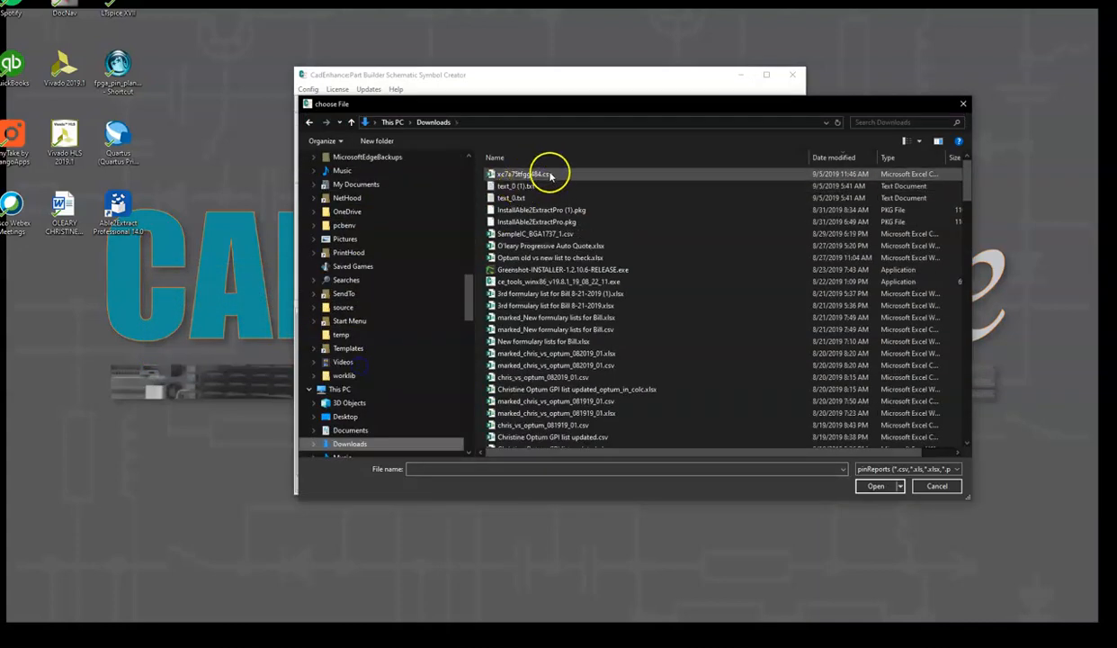
pyautogui.click(558, 173)
pyautogui.click(875, 485)
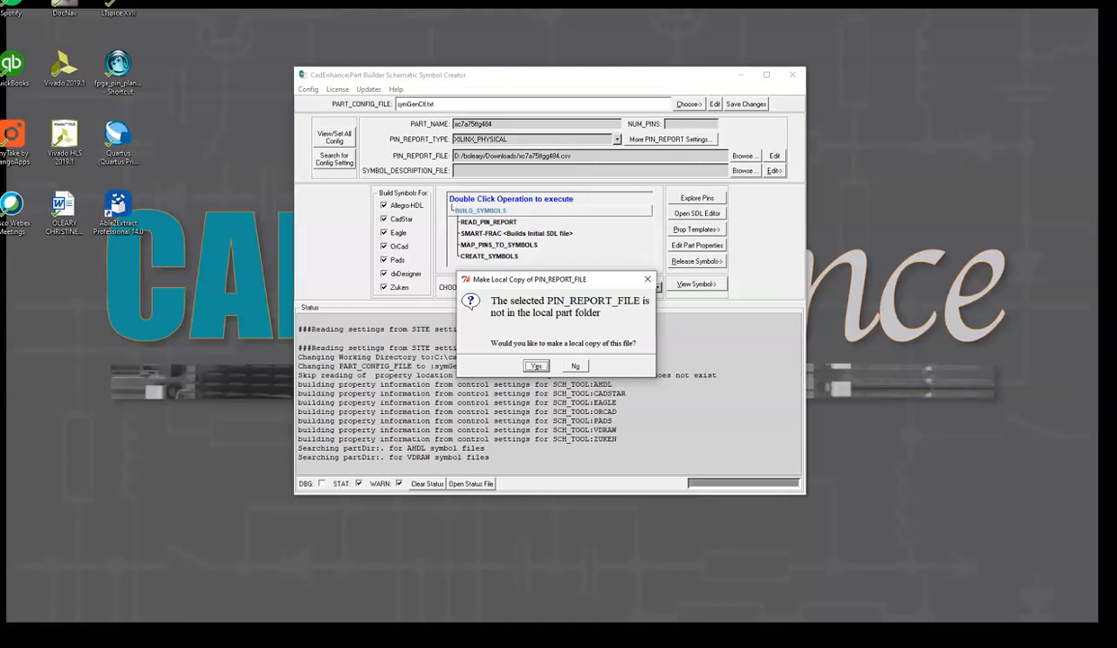
pyautogui.click(536, 367)
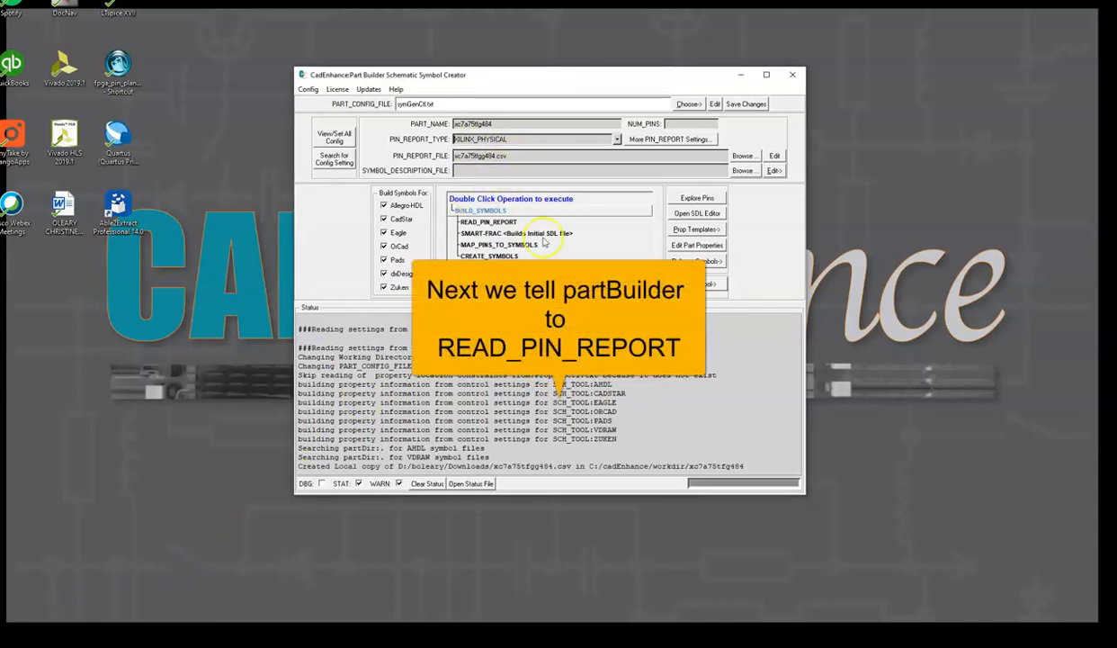
# Run READ_PIN_REPORT, accepting the pin count for NUM_PINS and continuing past the active-low warning
pyautogui.doubleClick(488, 221)
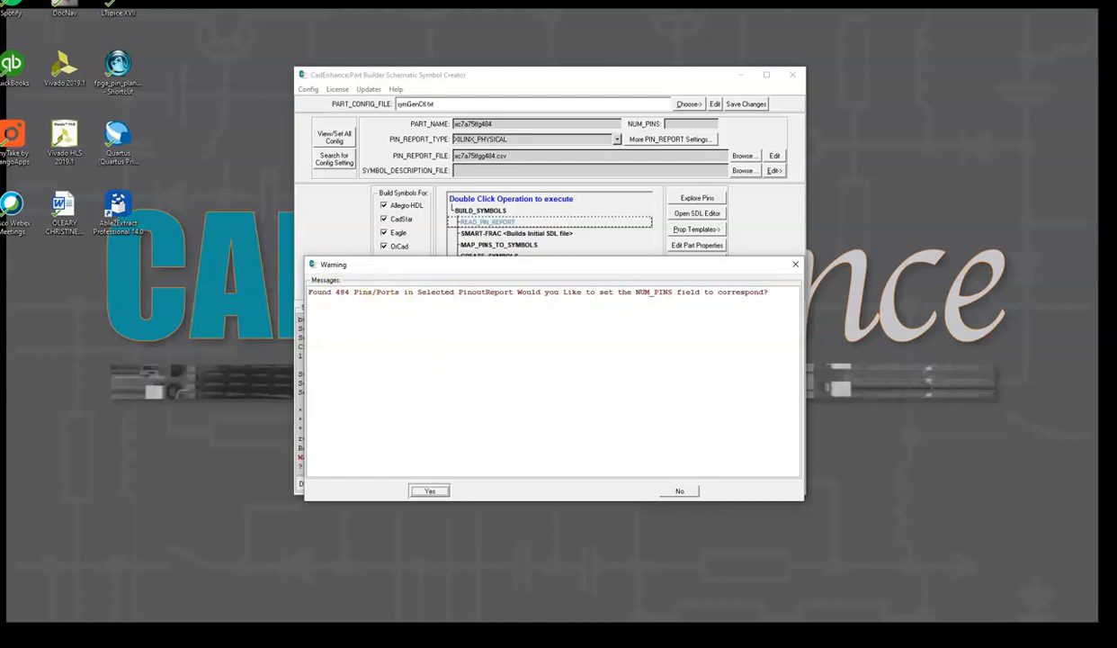
pyautogui.click(429, 491)
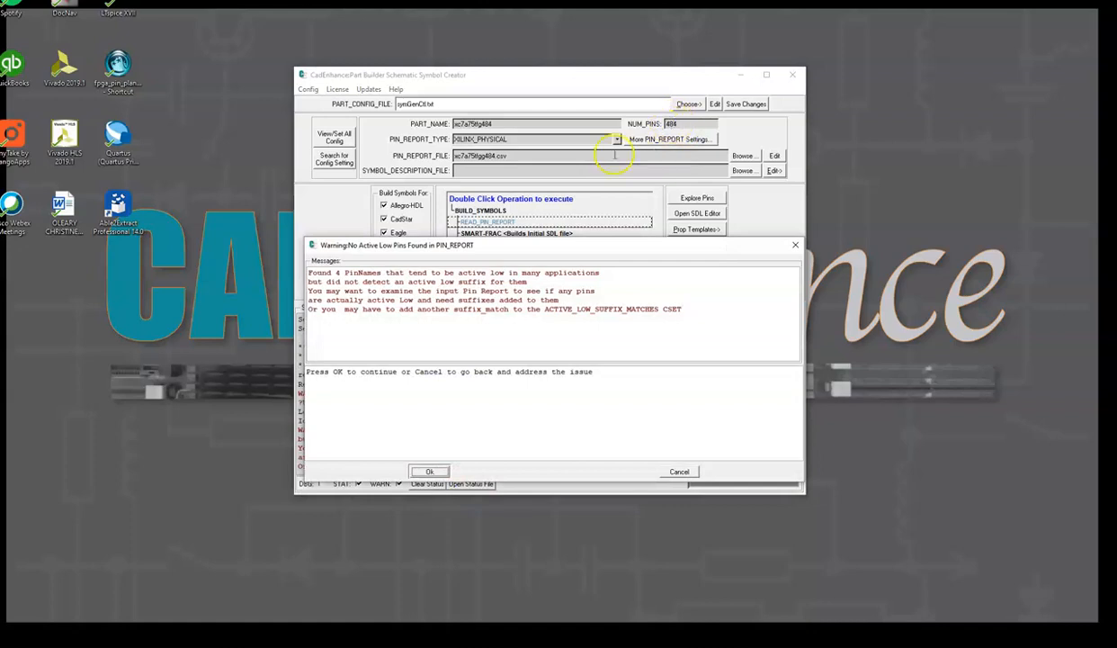
pyautogui.click(431, 471)
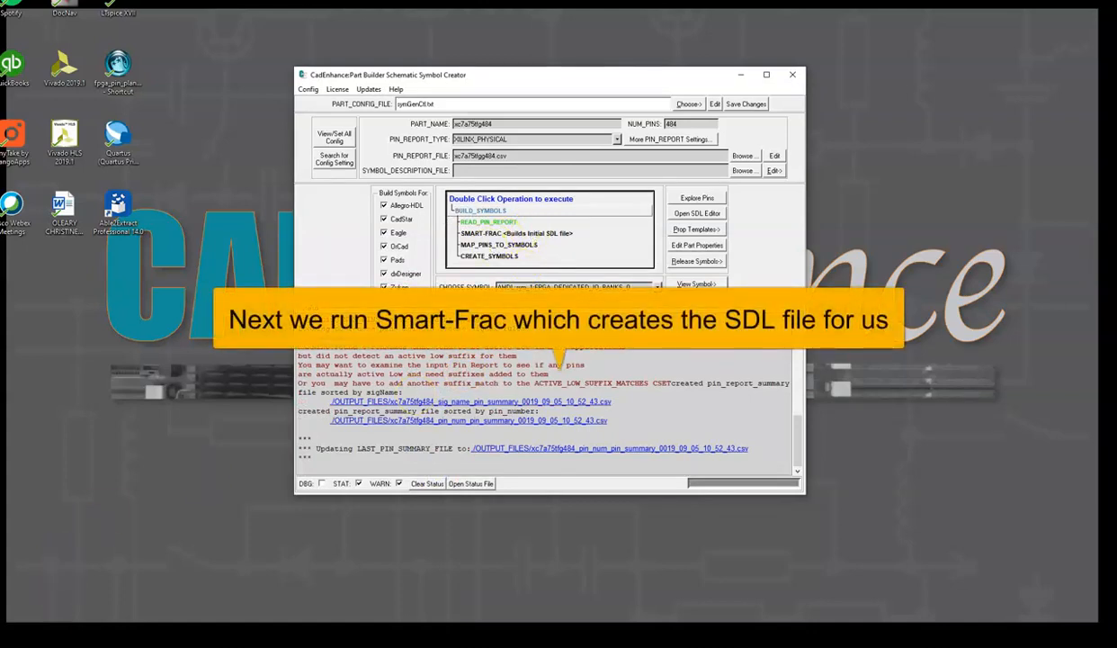
# Run SMART-FRAC to build the initial SDL file and review its report in the status log
pyautogui.doubleClick(472, 234)
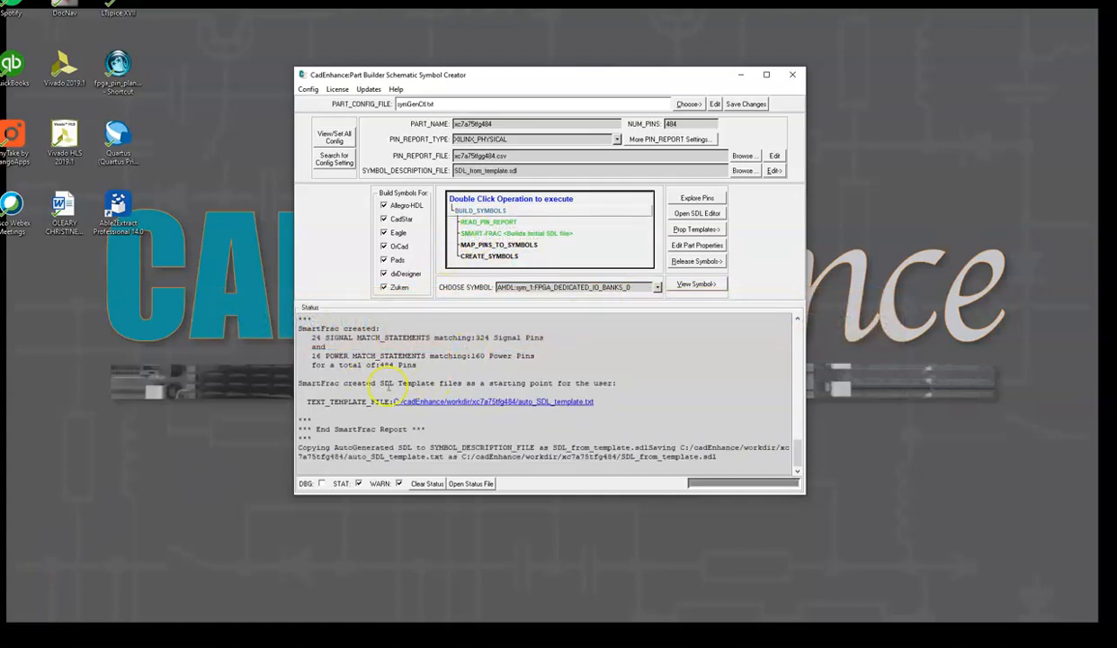
pyautogui.moveTo(302, 333); pyautogui.dragTo(438, 359)
pyautogui.scroll(3, 438, 359)
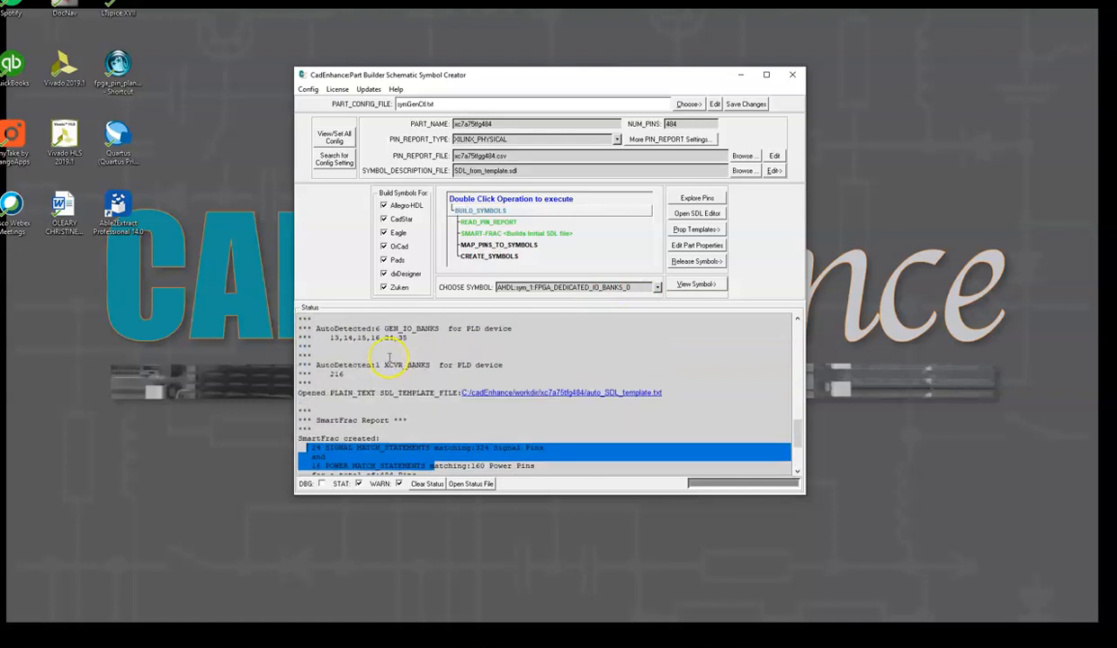
pyautogui.scroll(1, 341, 356)
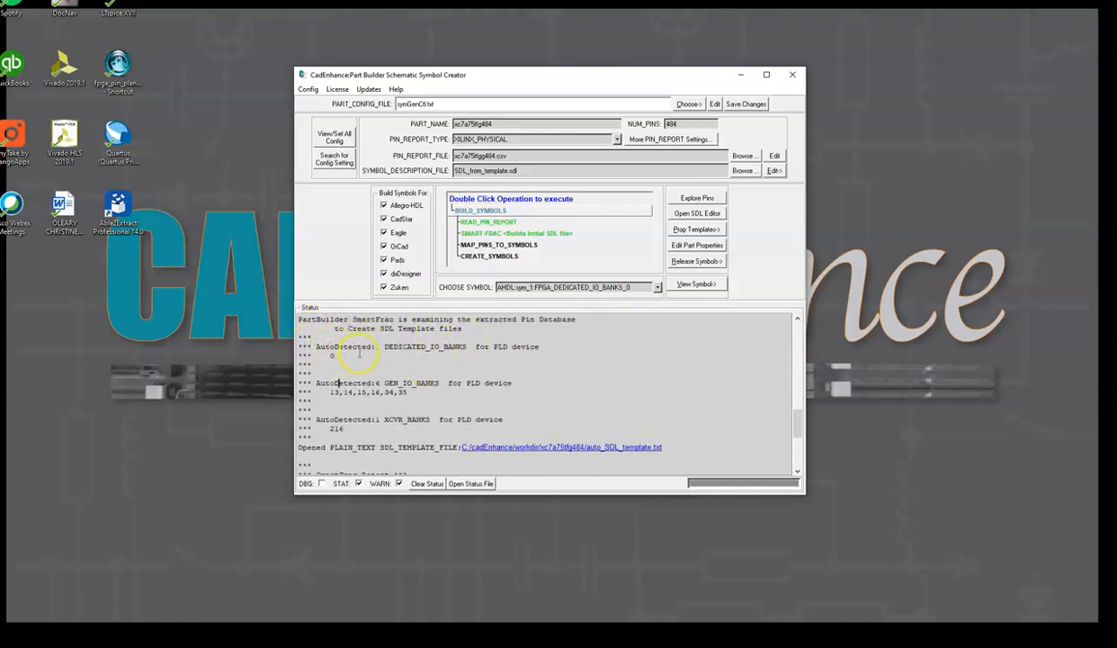
pyautogui.doubleClick(410, 346)
pyautogui.moveTo(306, 379); pyautogui.dragTo(445, 402)
pyautogui.click(445, 402)
pyautogui.click(329, 428)
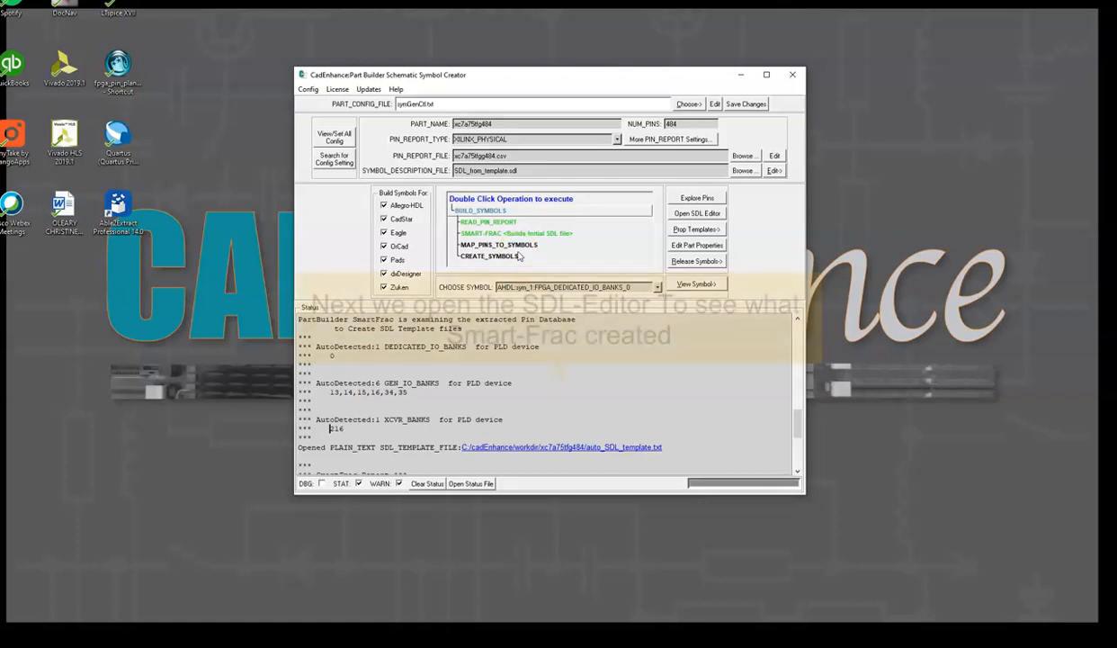
# Open the SDL Editor and select the start line of the FPGA_DEDICATED_IO_BANKS_0 symbol
pyautogui.click(697, 213)
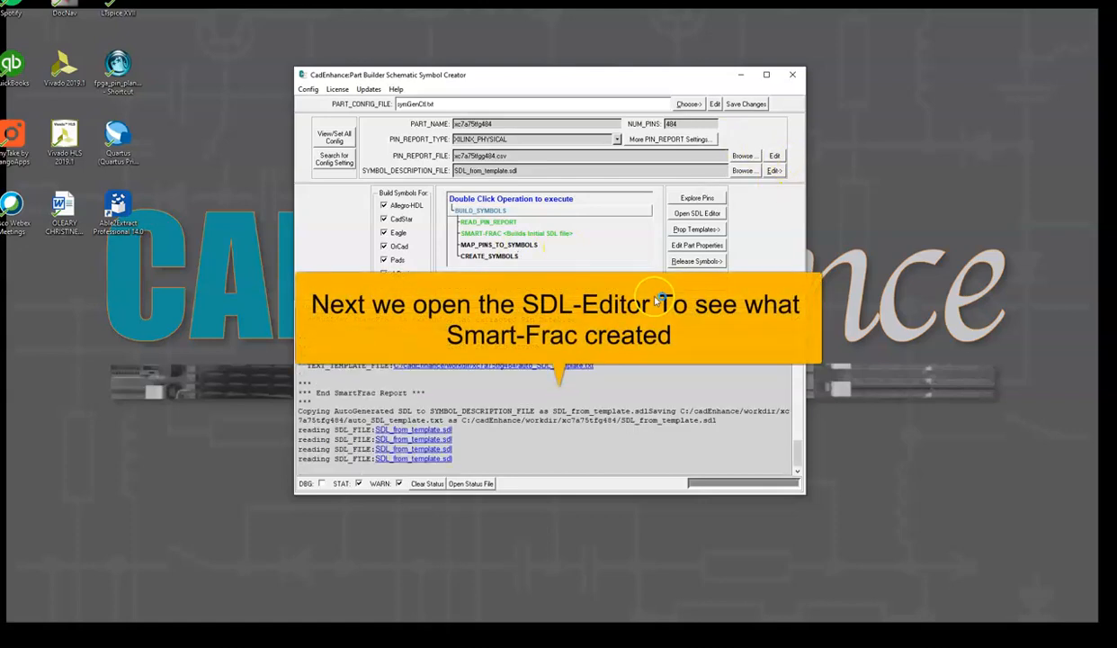
pyautogui.click(702, 214)
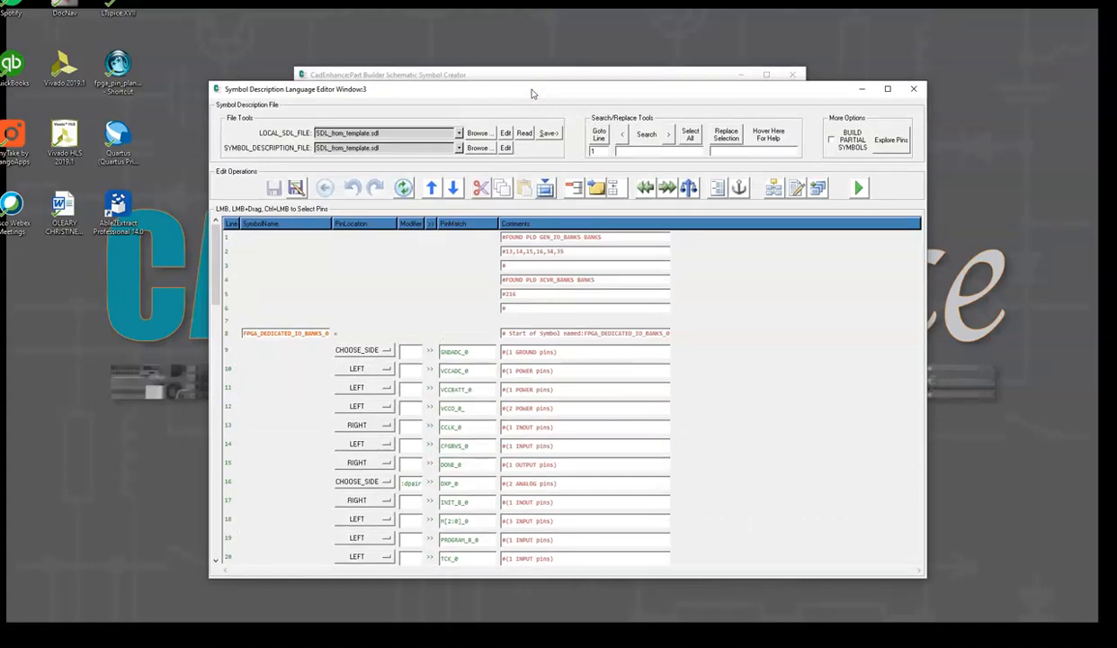
pyautogui.click(461, 280)
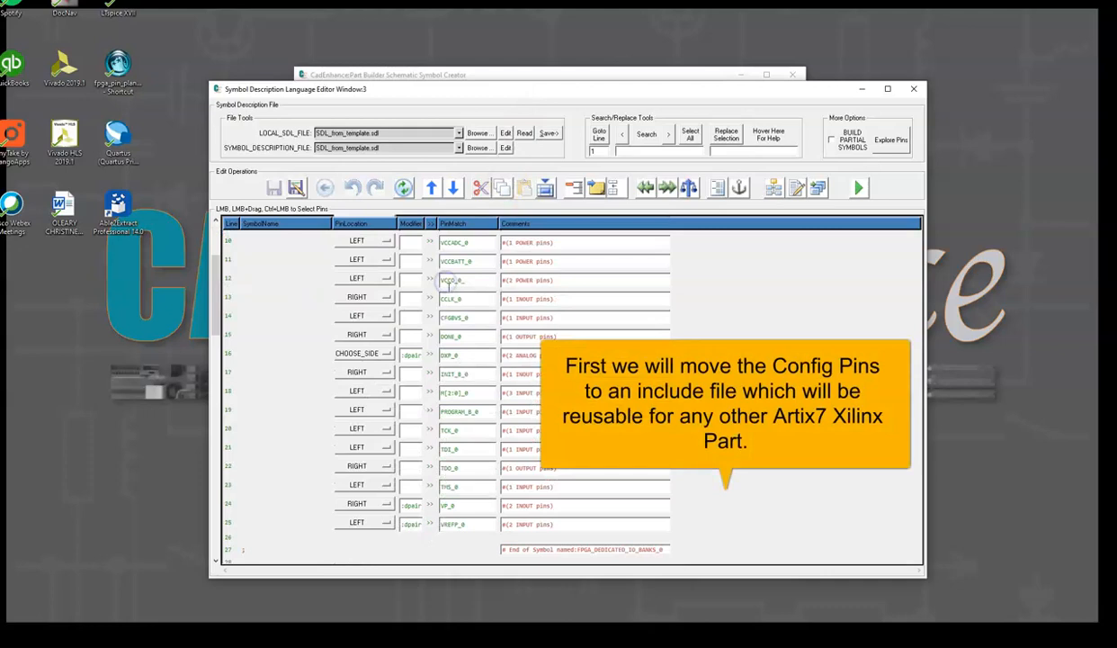
pyautogui.scroll(-1, 450, 293)
pyautogui.click(230, 283)
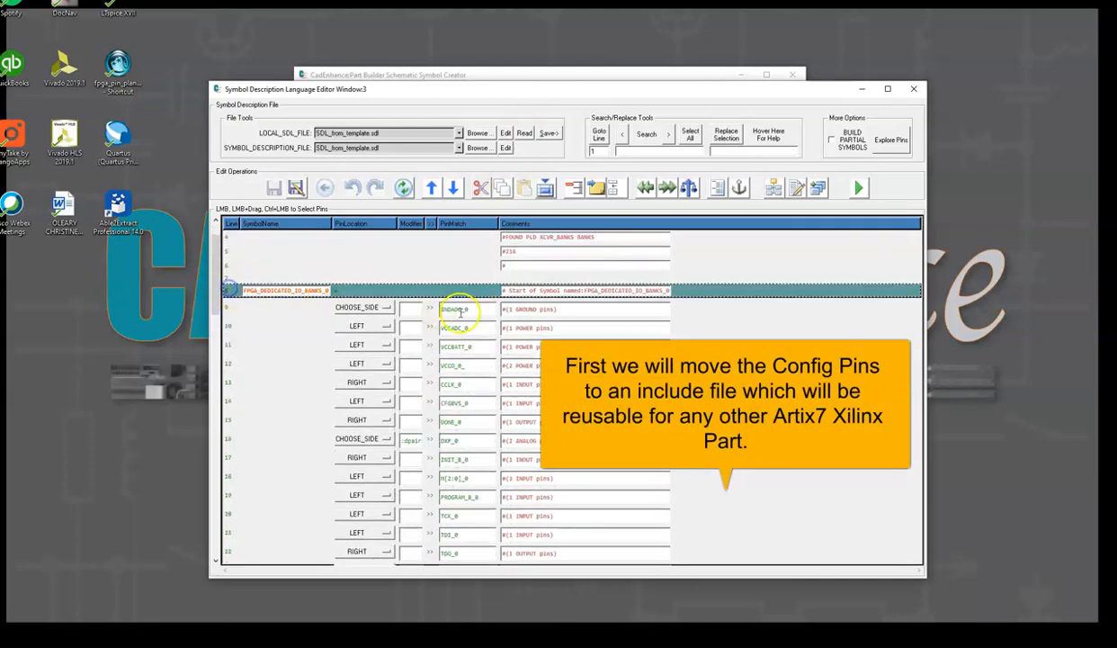
pyautogui.scroll(-4, 456, 324)
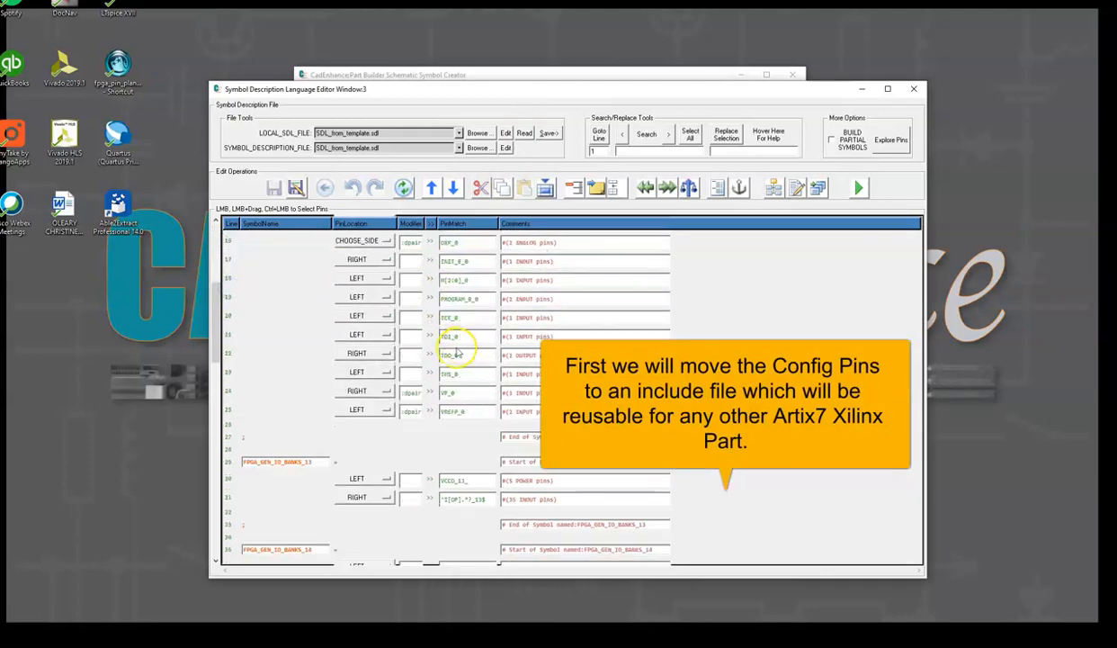
# Extend the selection to that symbol's end line and move it into a new include file xilinx_artix7_config_pins.sdl
pyautogui.keyDown('shift'); pyautogui.click(228, 437); pyautogui.keyUp('shift')
pyautogui.rightClick(228, 437)
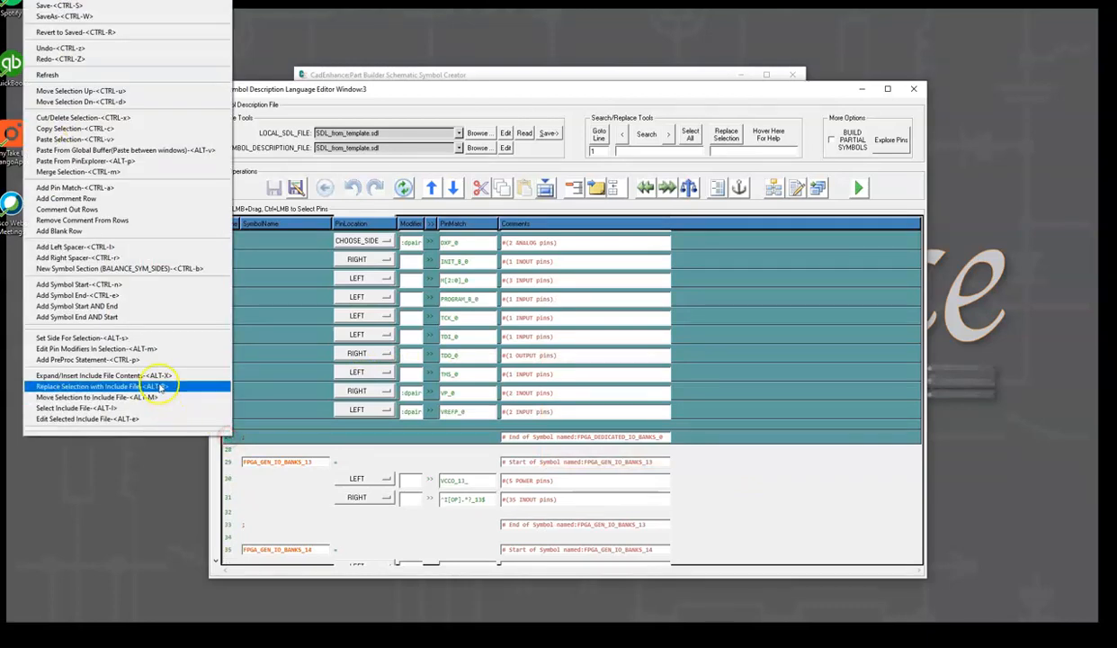
pyautogui.click(90, 399)
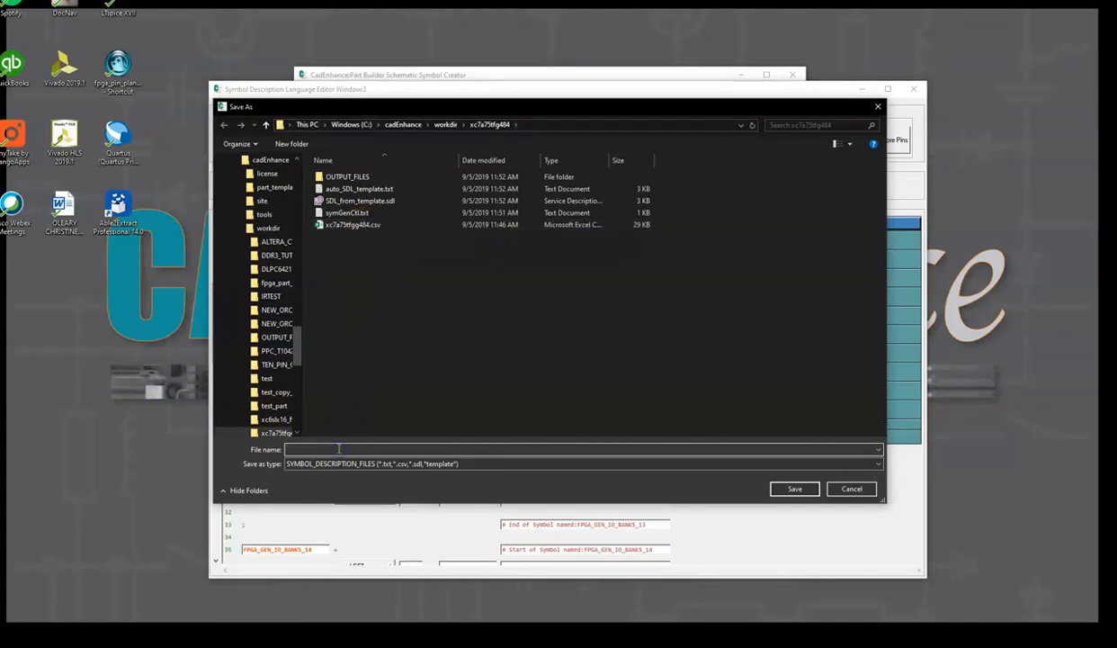
pyautogui.write('xc')
pyautogui.click(795, 489)
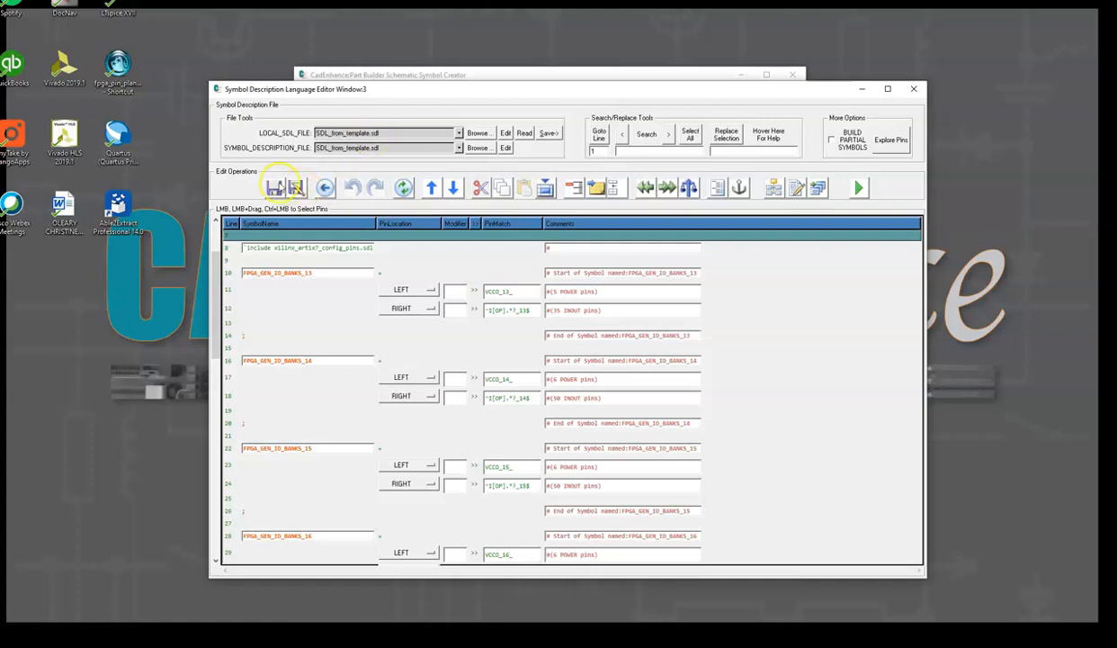
# Save the SDL file under the new name top_symbols.sdl
pyautogui.click(275, 187)
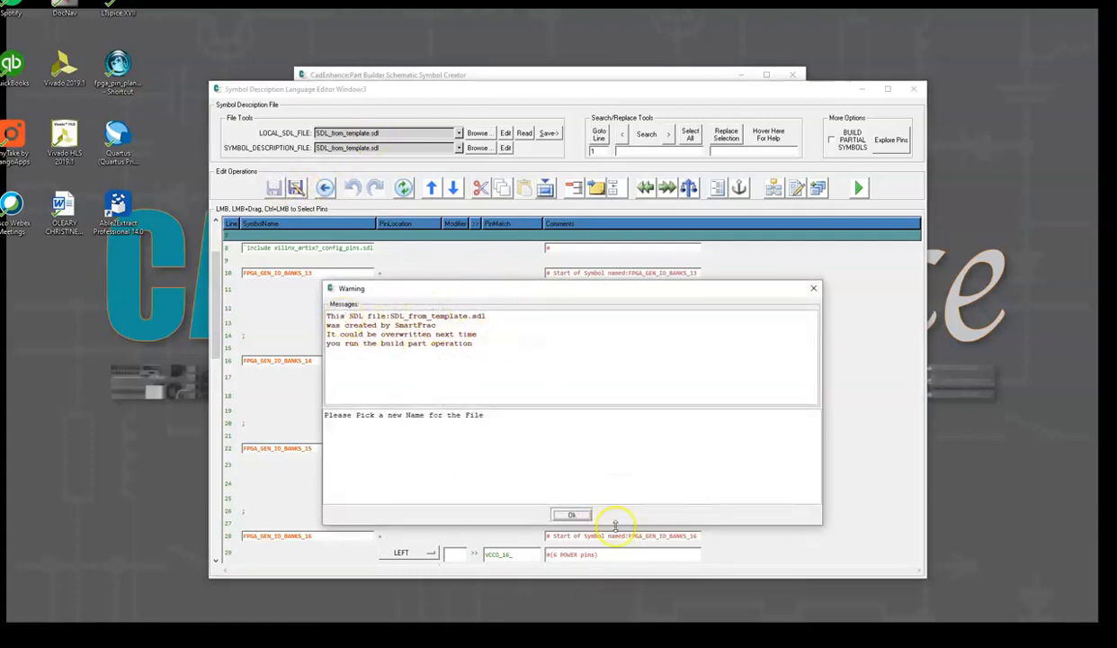
pyautogui.click(576, 518)
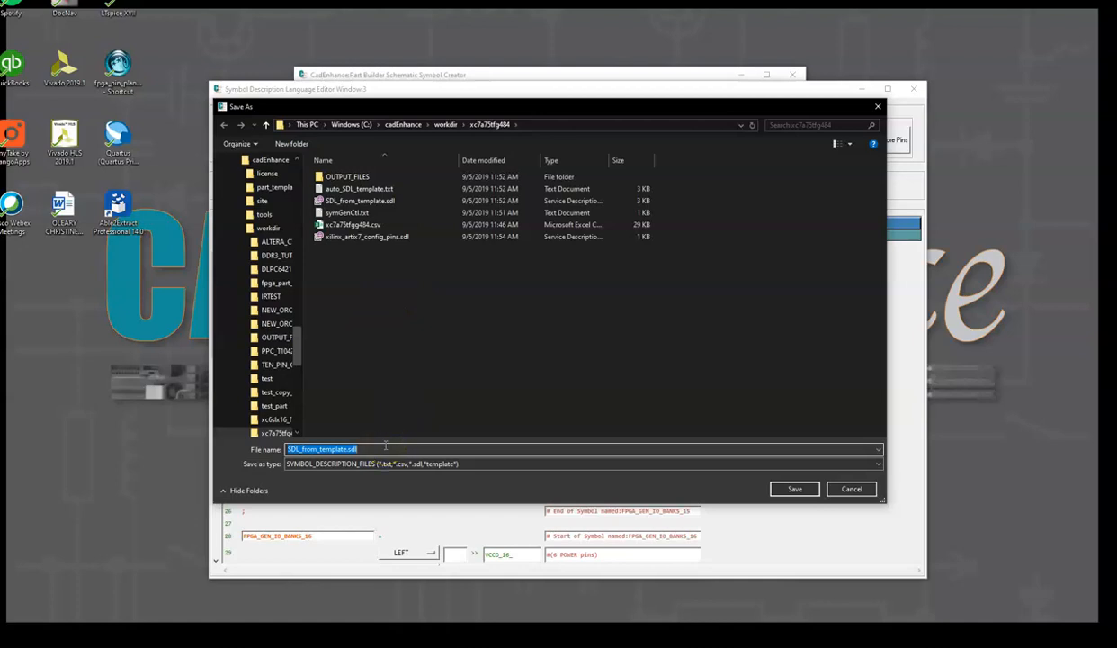
pyautogui.write('sym')
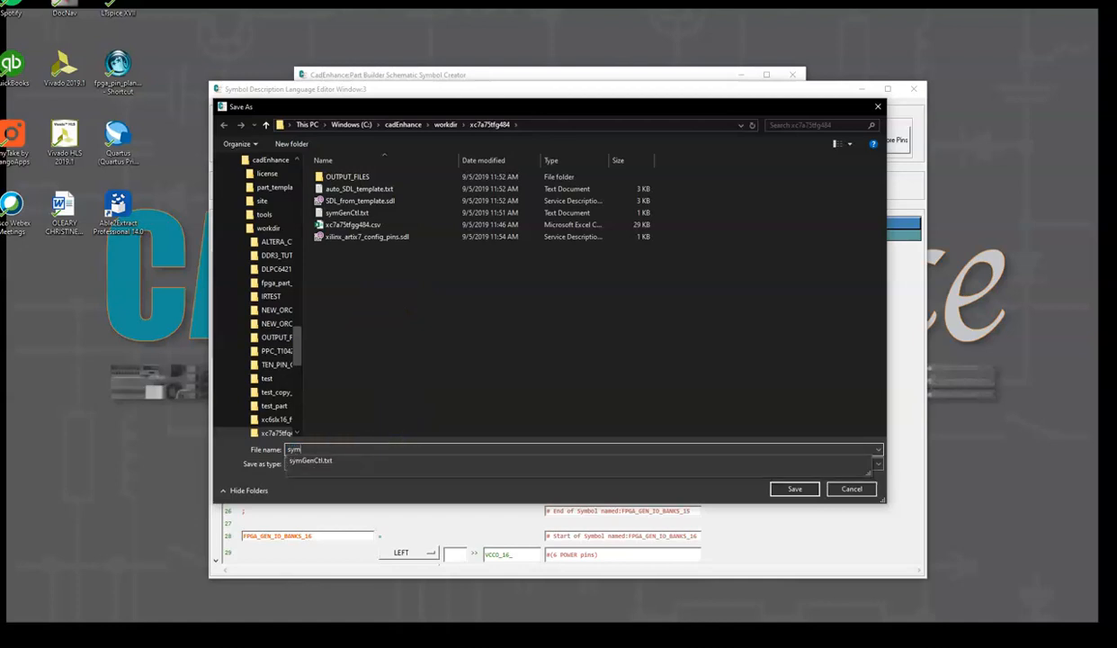
pyautogui.press('BackSpace')
pyautogui.press('BackSpace')
pyautogui.press('BackSpace')
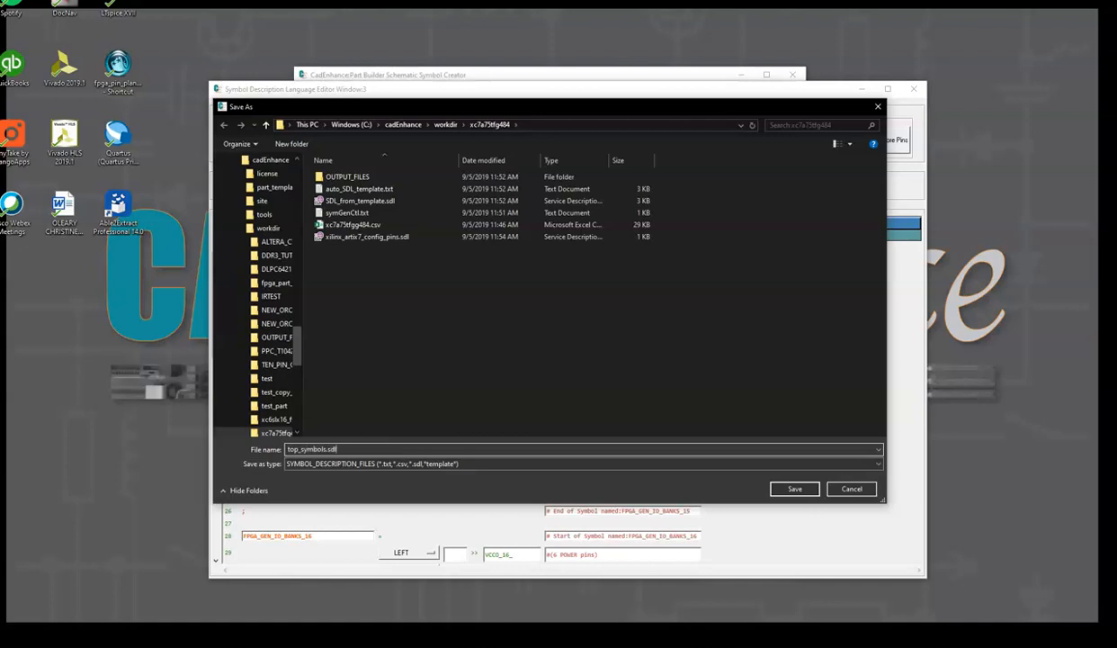
pyautogui.press('Return')
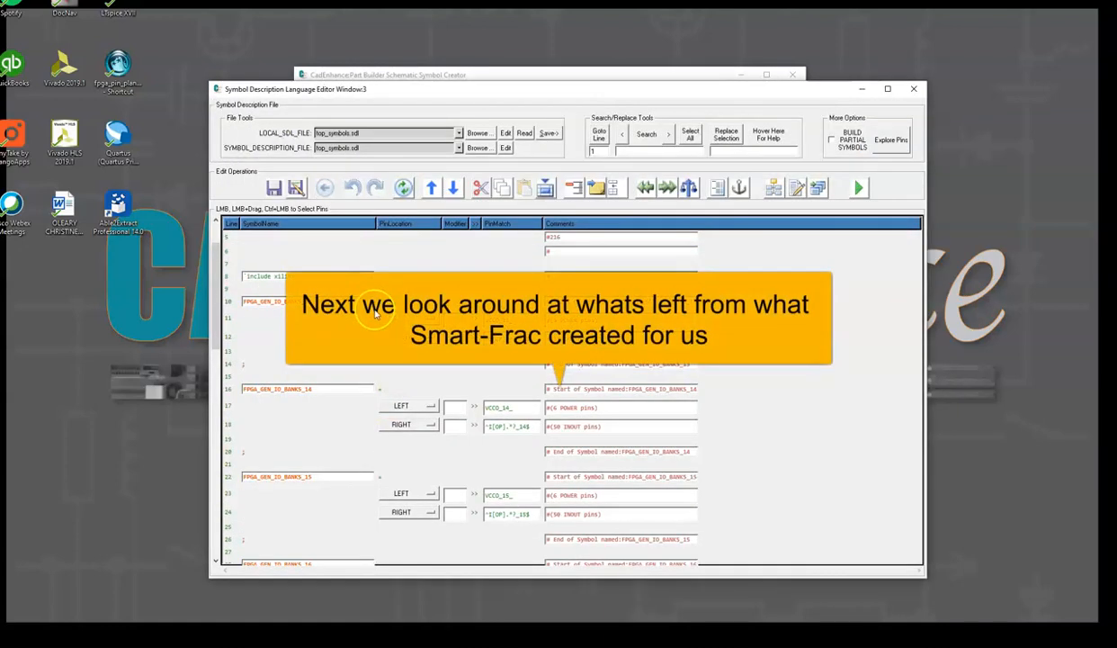
# Review the remaining symbol definitions, including the new include line and the bank symbols
pyautogui.scroll(-13, 499, 449)
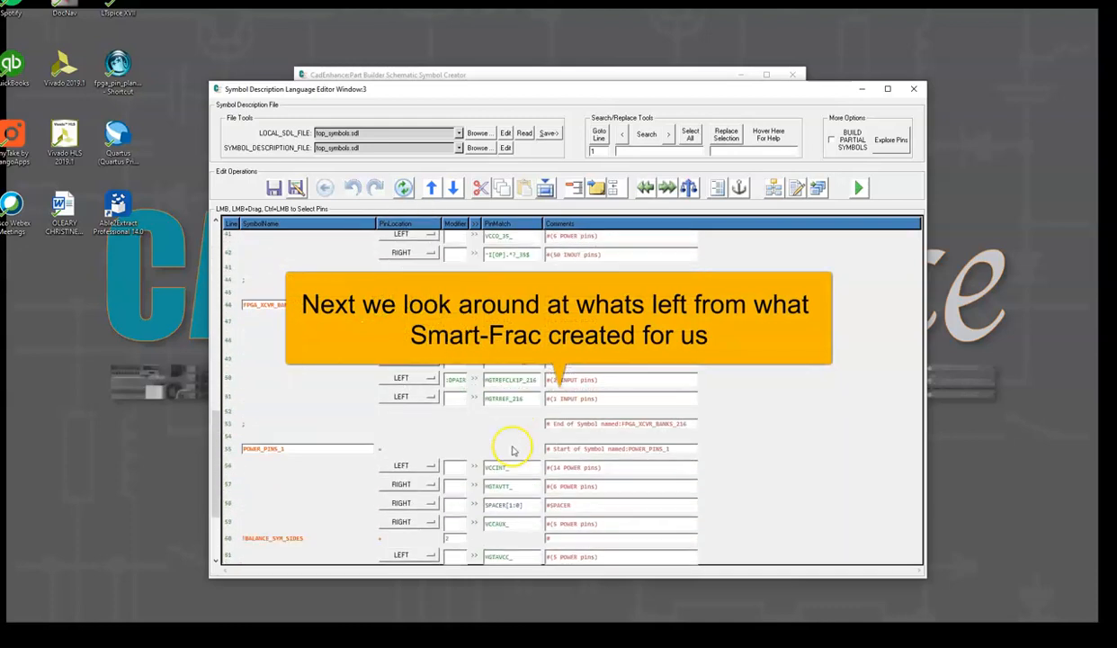
pyautogui.scroll(15, 511, 454)
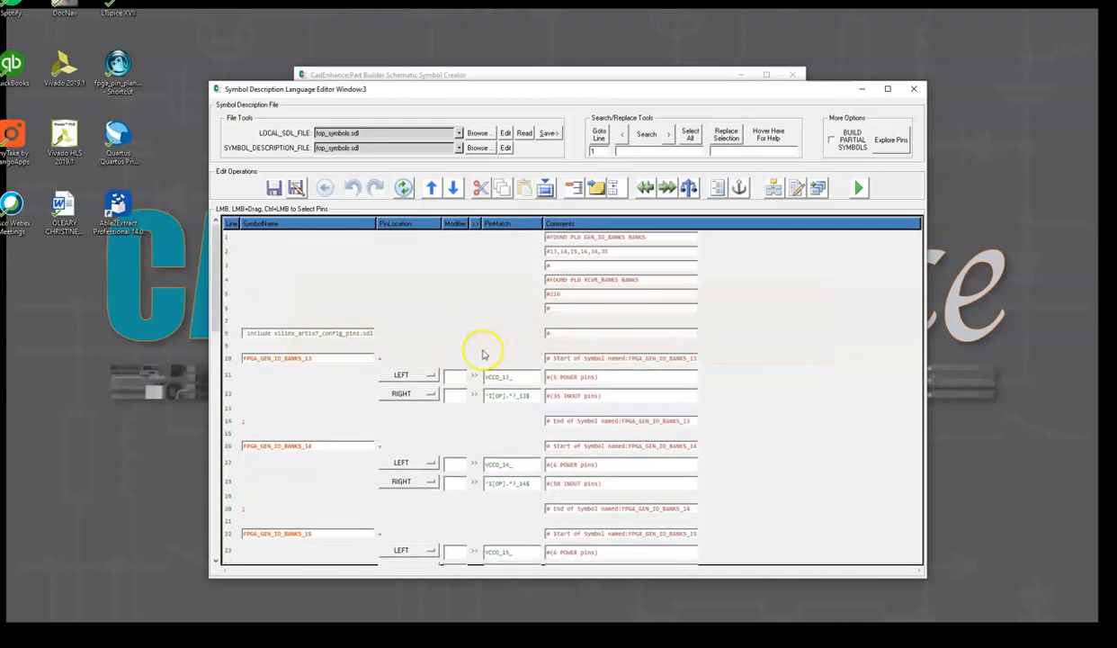
pyautogui.click(226, 335)
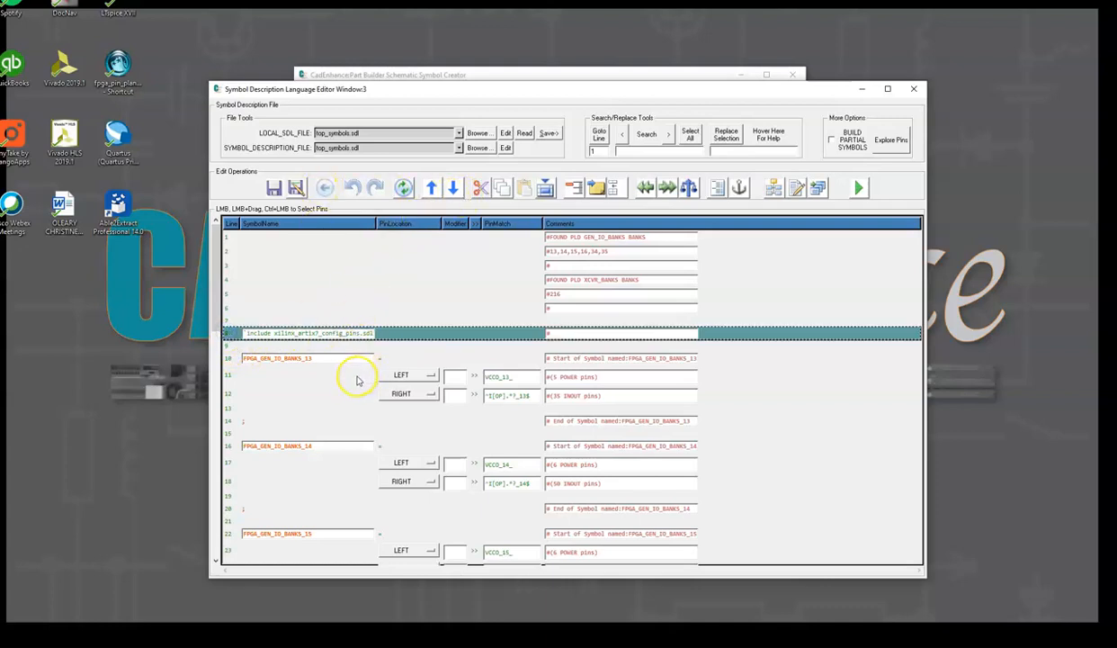
pyautogui.click(302, 358)
pyautogui.click(320, 450)
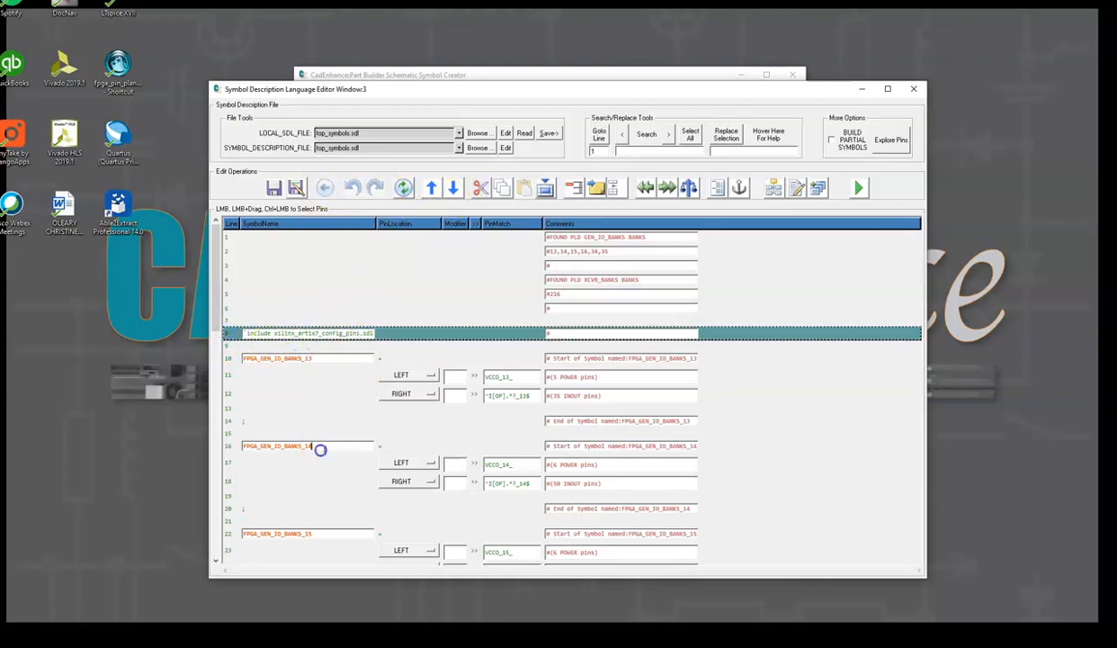
# Scroll through the bank, transceiver and power symbol definitions in top_symbols.sdl
pyautogui.click(328, 531)
pyautogui.moveTo(216, 305); pyautogui.dragTo(224, 401)
pyautogui.click(313, 310)
pyautogui.click(312, 399)
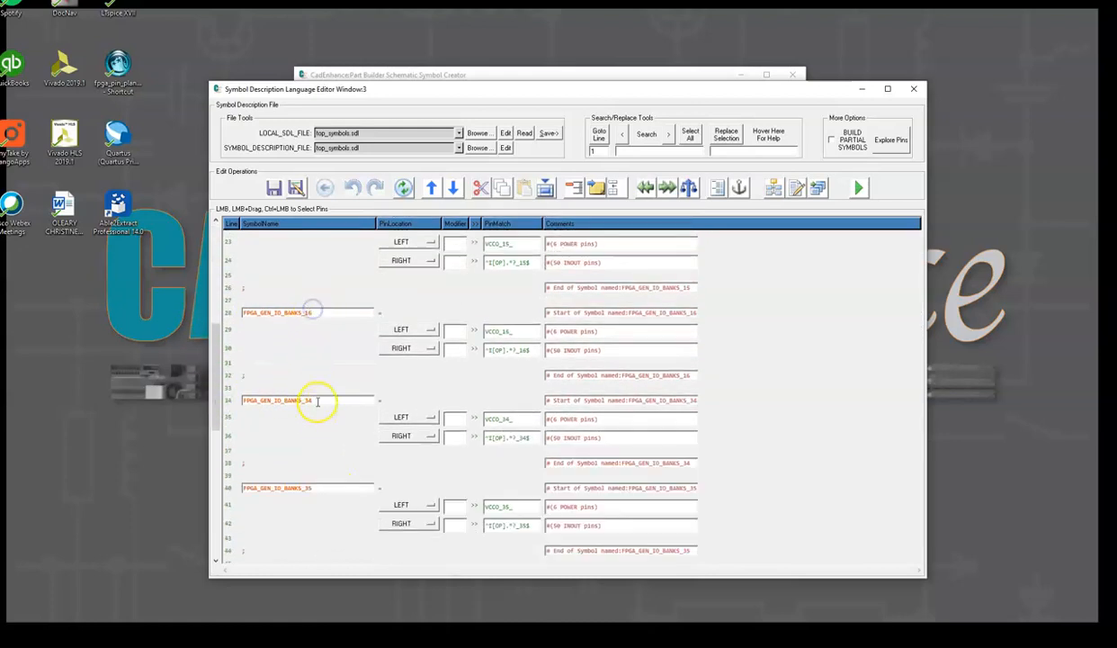
pyautogui.click(318, 476)
pyautogui.moveTo(209, 339); pyautogui.dragTo(248, 404)
pyautogui.click(320, 309)
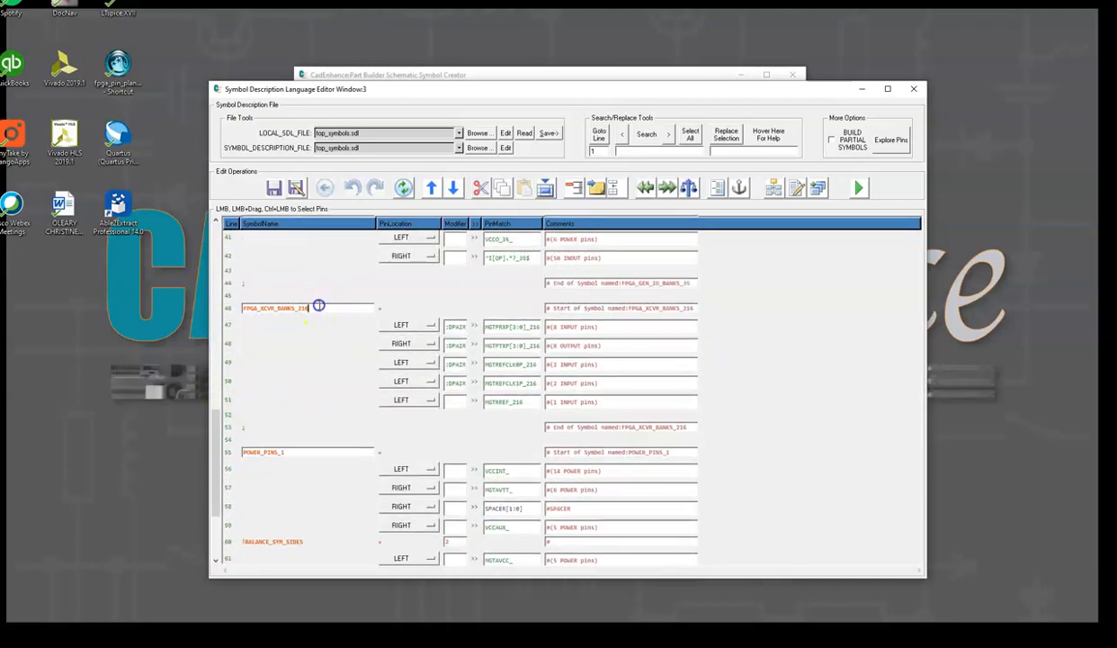
pyautogui.moveTo(217, 441); pyautogui.dragTo(238, 481)
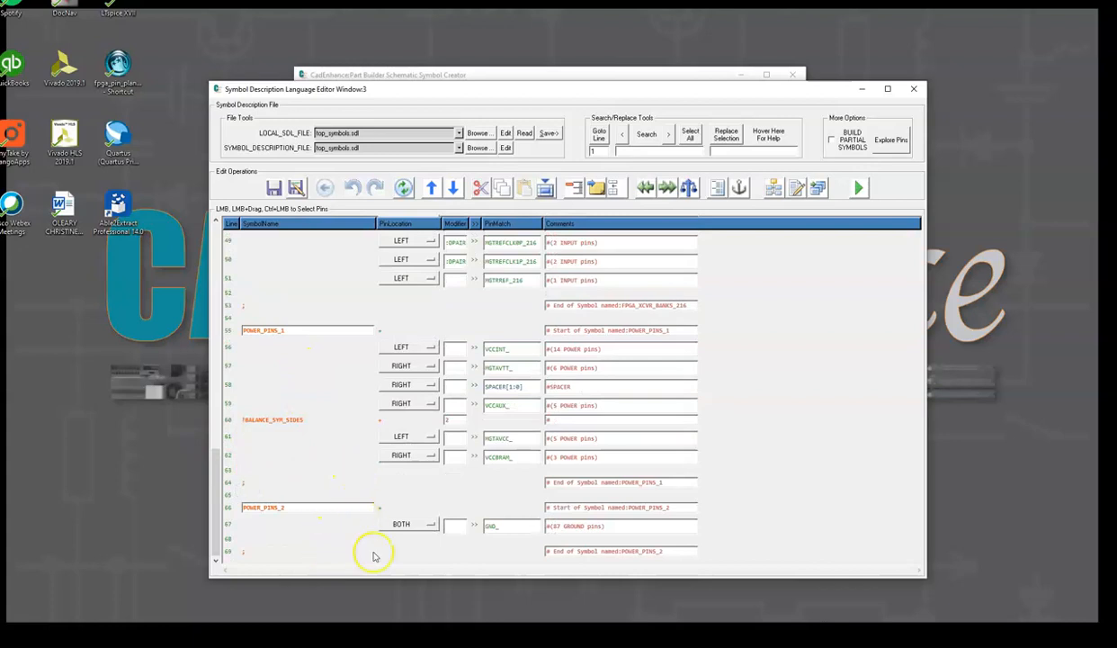
pyautogui.moveTo(223, 518); pyautogui.dragTo(209, 279)
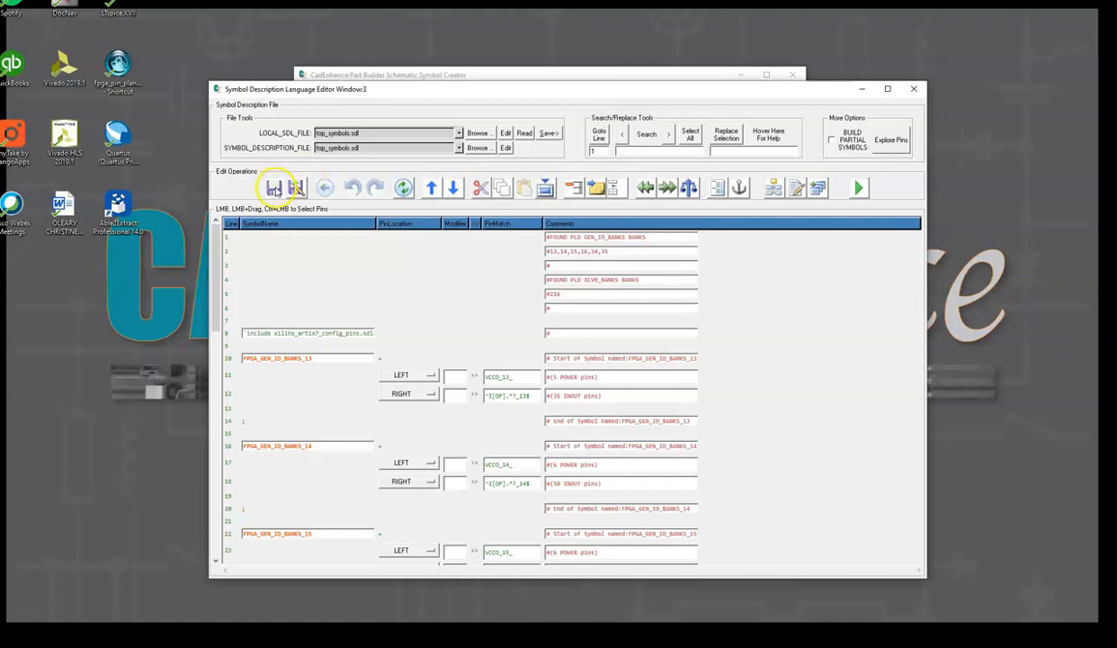
# Open the included xilinx_artix7_config_pins.sdl file in its own SDL editor window
pyautogui.rightClick(238, 333)
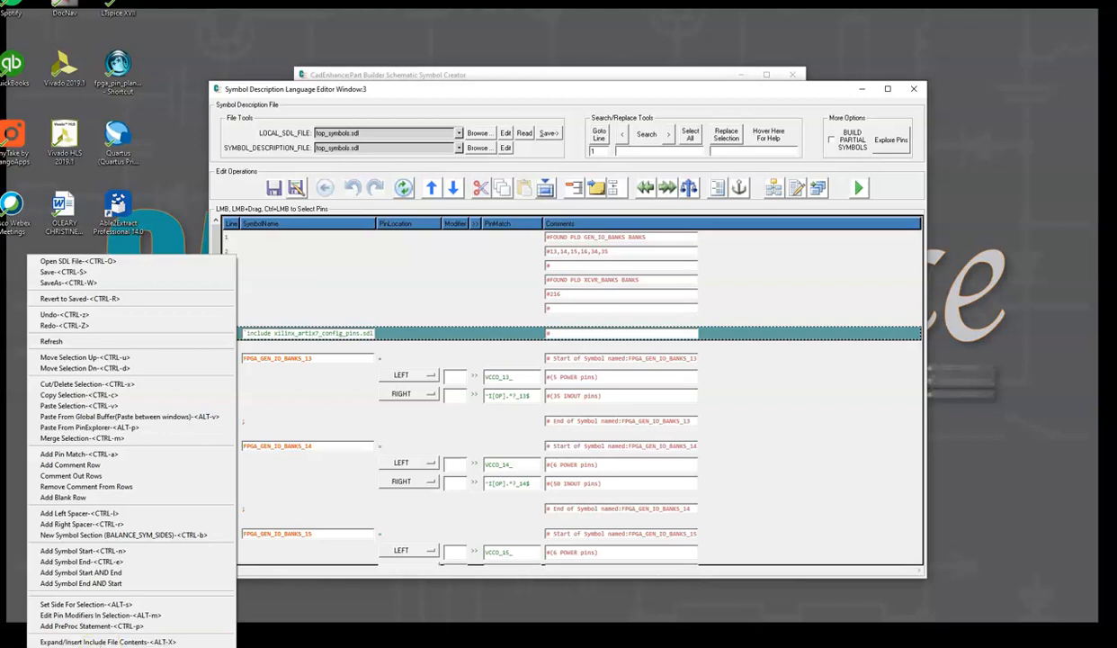
pyautogui.click(108, 645)
pyautogui.moveTo(353, 189); pyautogui.dragTo(441, 67)
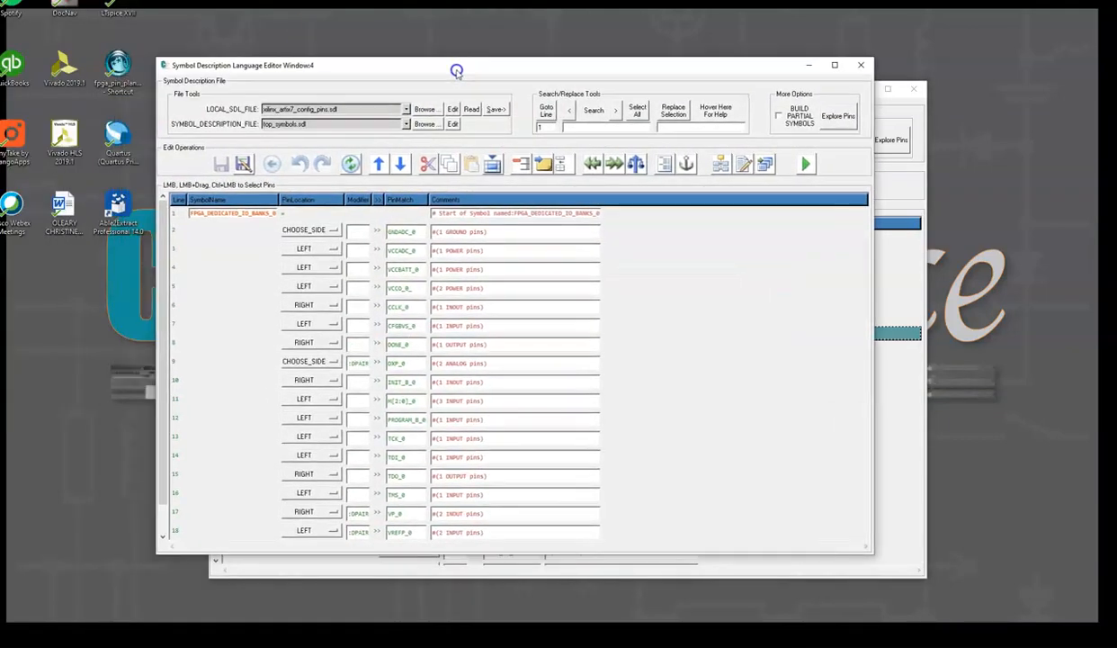
# Set GNDADC_0 to the right side and move VCCADC_0 above it in the FPGA_DEDICATED_IO_BANKS_0 symbol
pyautogui.click(334, 229)
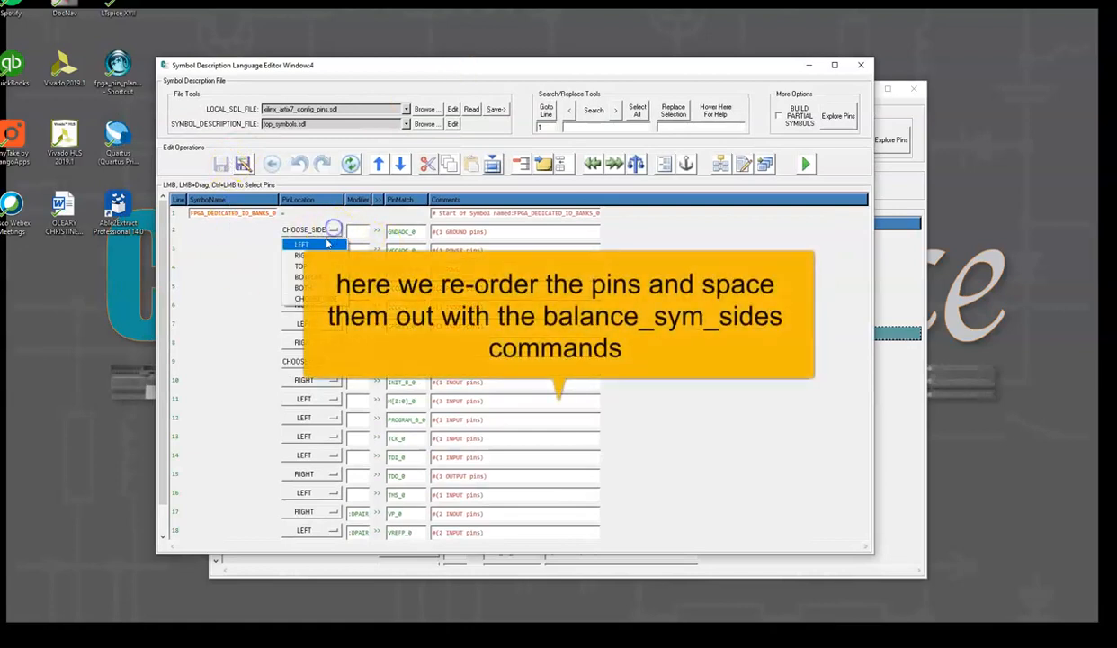
pyautogui.click(322, 254)
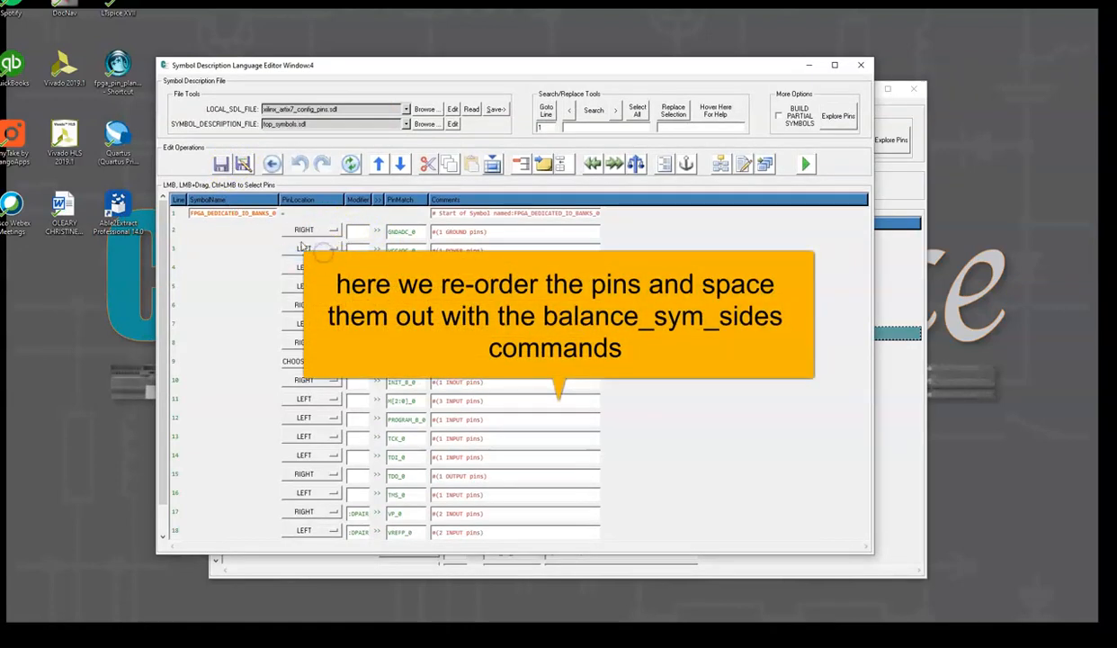
pyautogui.click(245, 244)
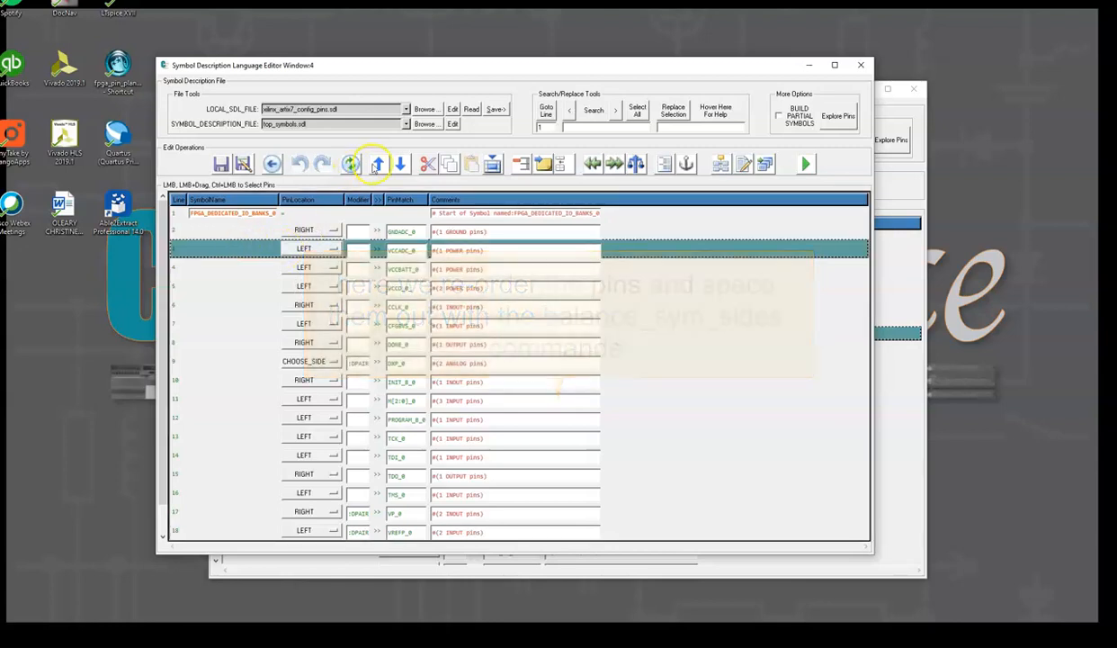
pyautogui.click(378, 163)
# Move the VCCBATT_0 and VCCO_0_ rows to the top of the symbol
pyautogui.click(239, 264)
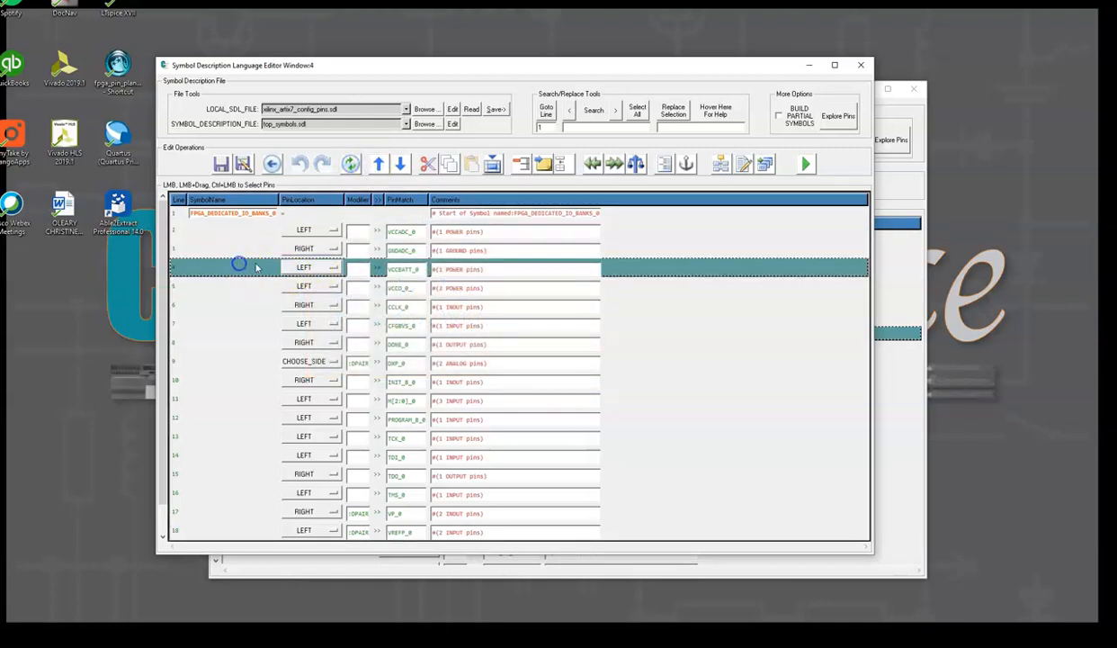
pyautogui.keyDown('ctrl'); pyautogui.click(210, 285); pyautogui.keyUp('ctrl')
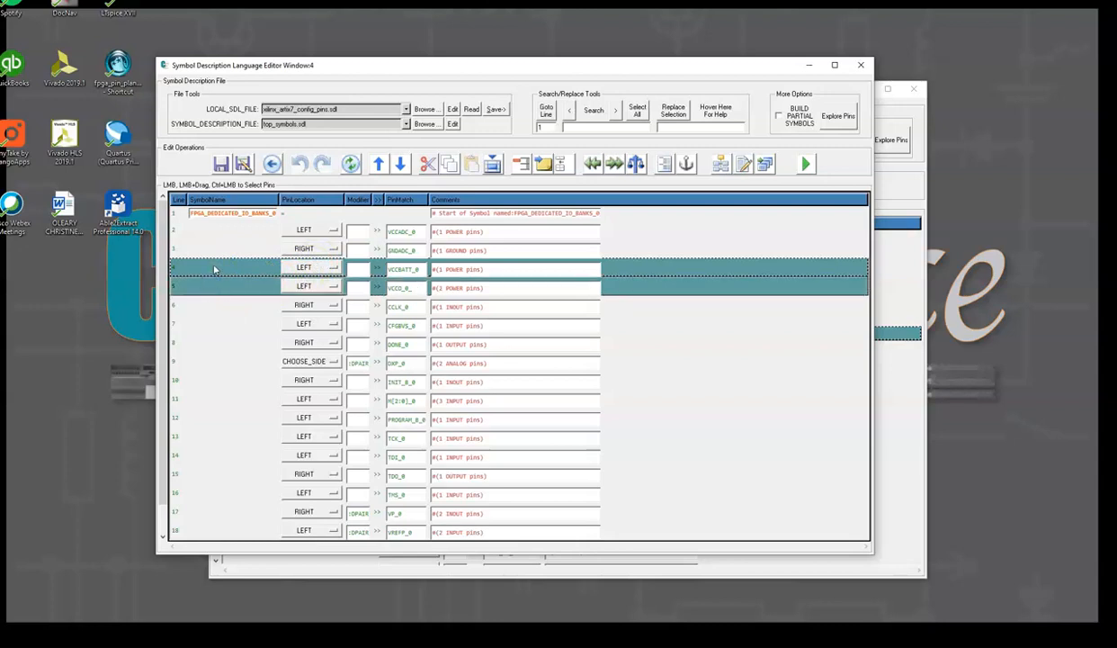
pyautogui.press('Delete')
pyautogui.click(200, 231)
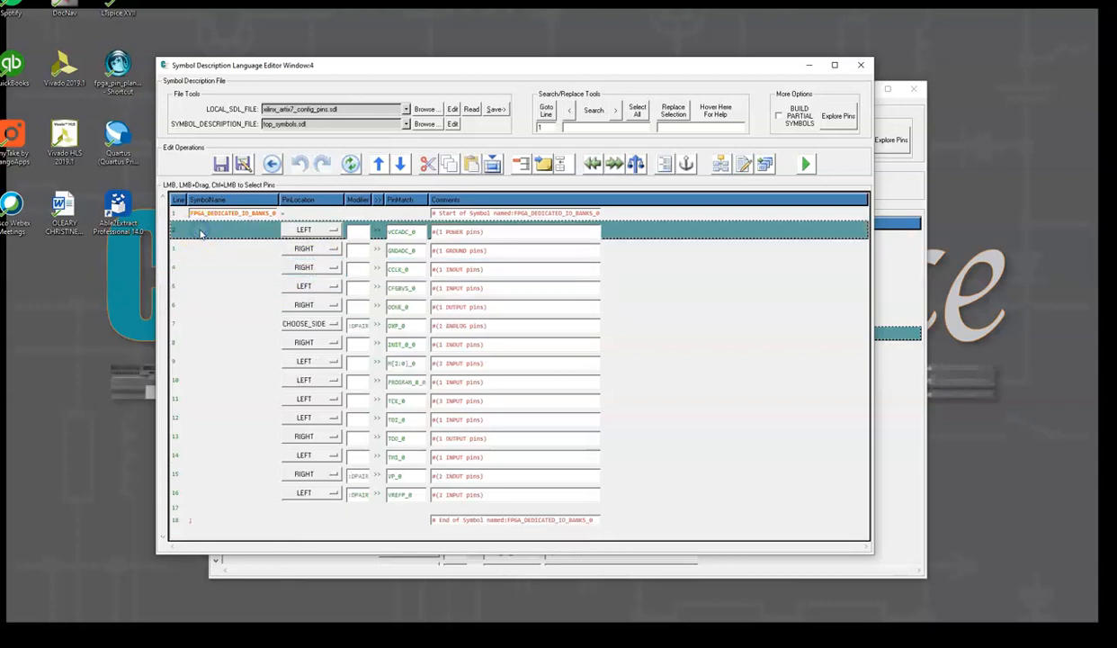
pyautogui.hotkey('ctrl', 'v')
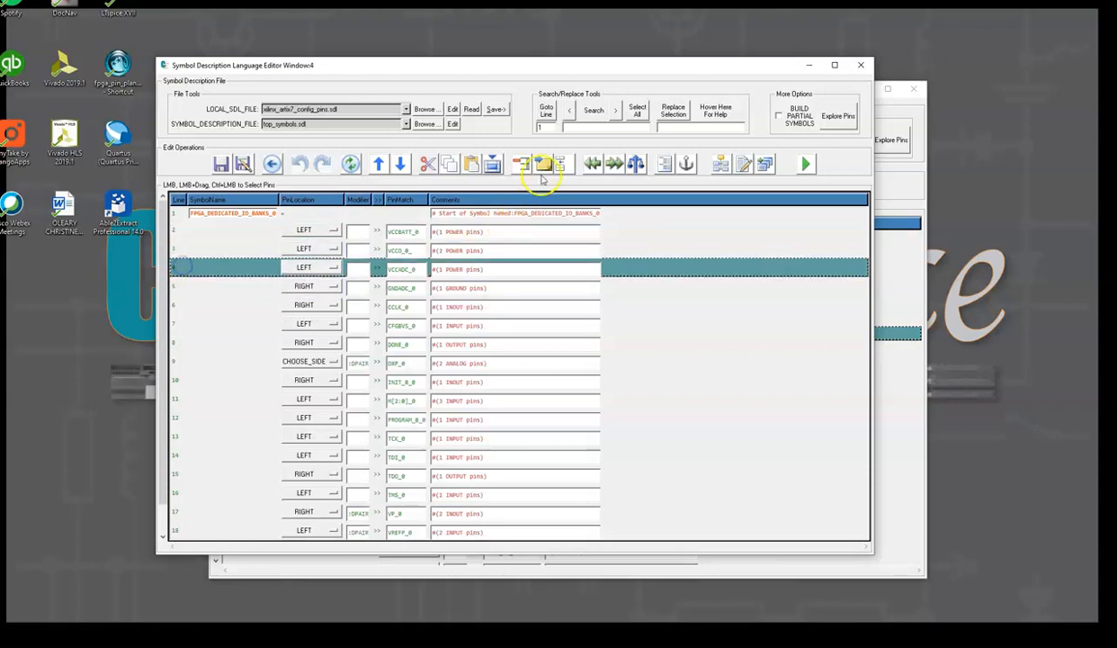
# Insert a BALANCE_SYM_SIDES row above VCCADC_0 and set VCCO_0_ to the right side
pyautogui.click(636, 164)
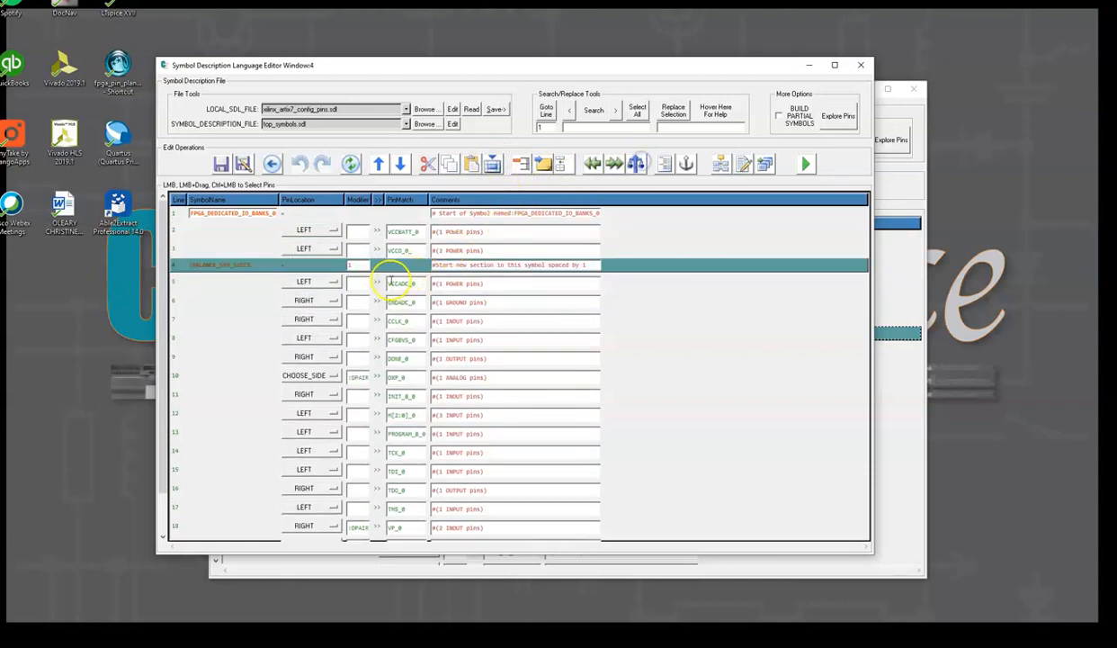
pyautogui.click(333, 248)
pyautogui.click(315, 267)
# Insert a second BALANCE_SYM_SIDES row above CCLK_0 and set both balance rows' spacing to 2
pyautogui.click(212, 319)
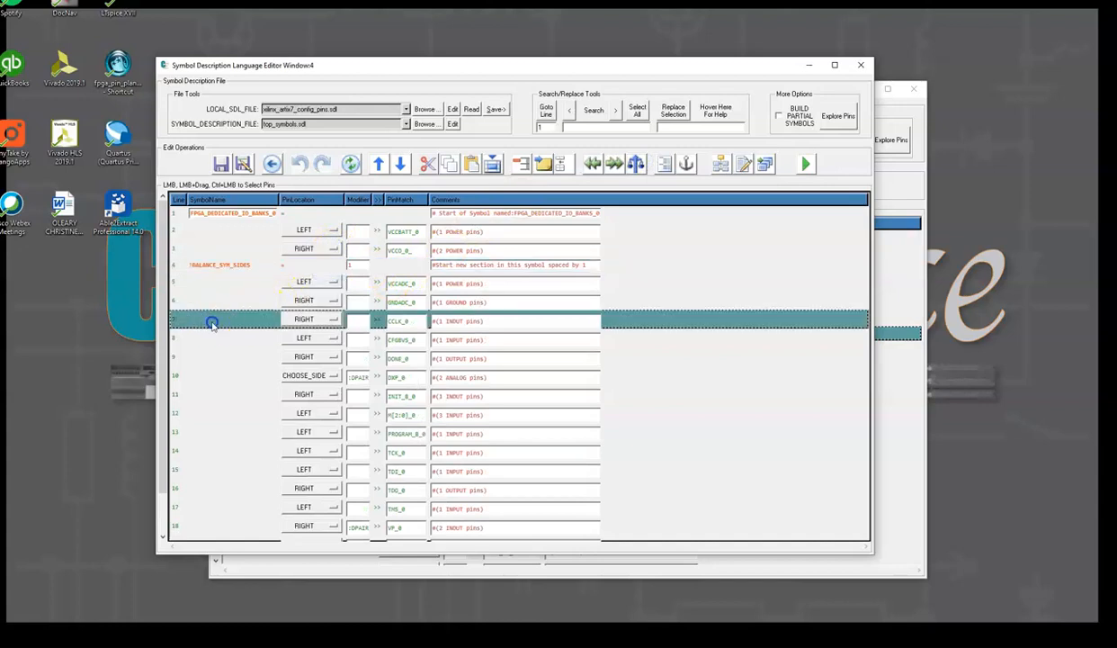
pyautogui.click(636, 164)
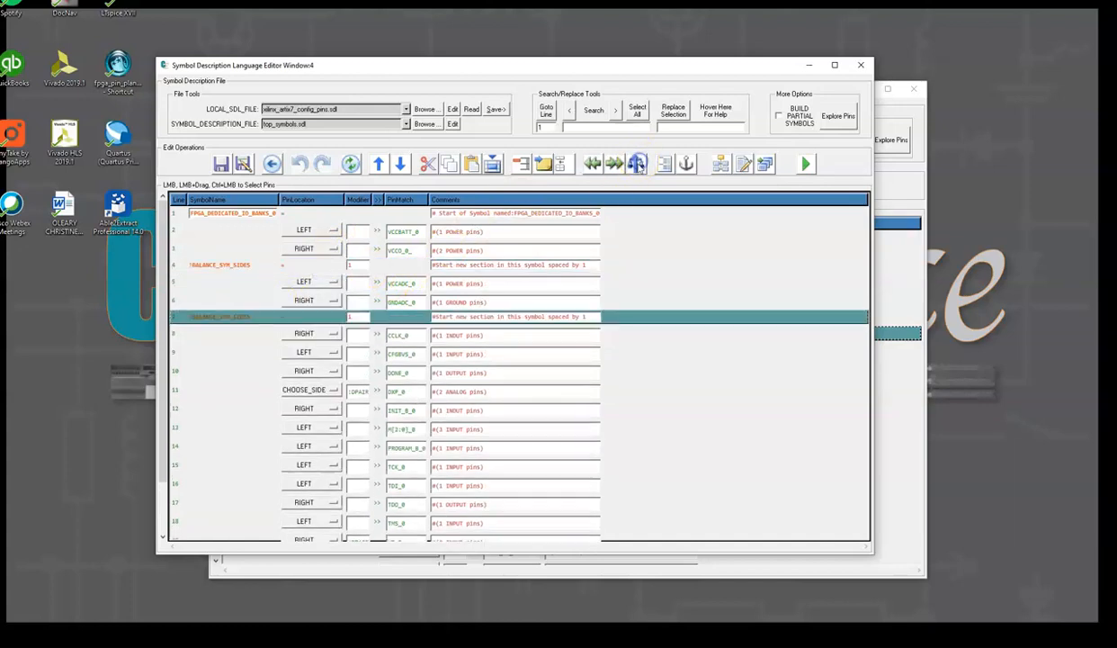
pyautogui.click(363, 265)
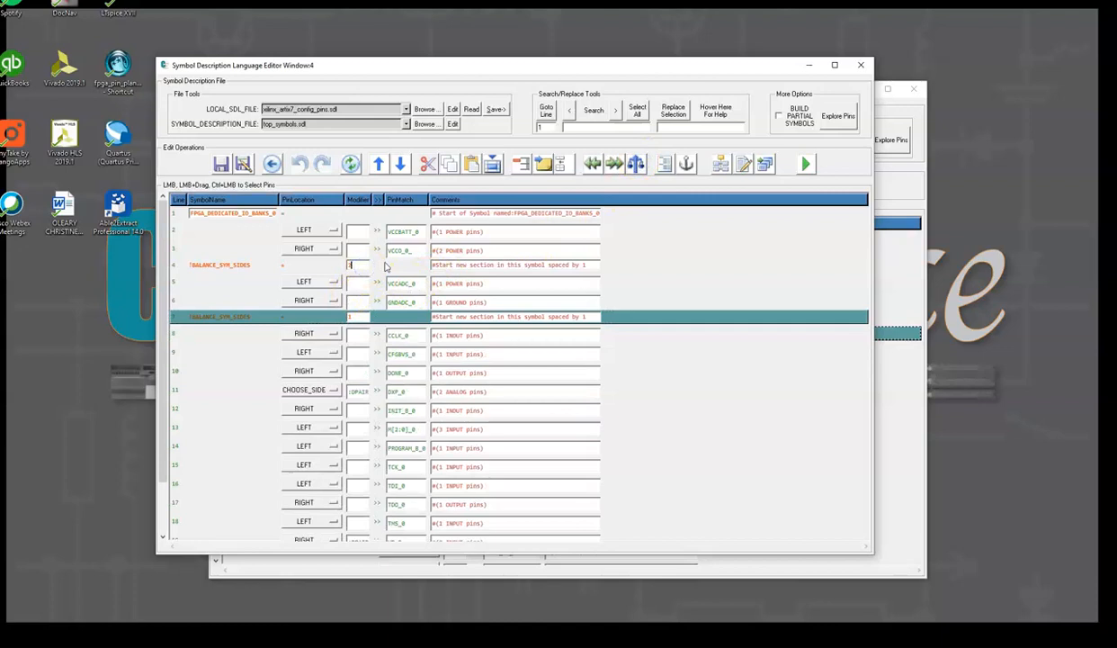
pyautogui.click(356, 317)
# Set the DXP_0 pin to the right side
pyautogui.click(214, 333)
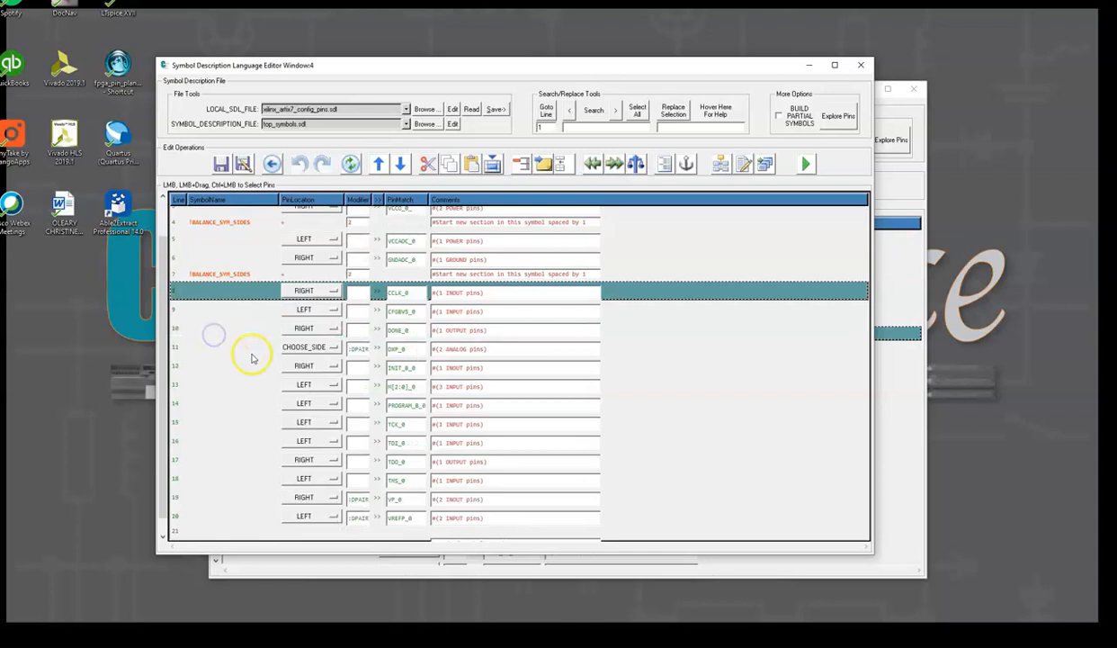
pyautogui.click(332, 349)
pyautogui.click(310, 371)
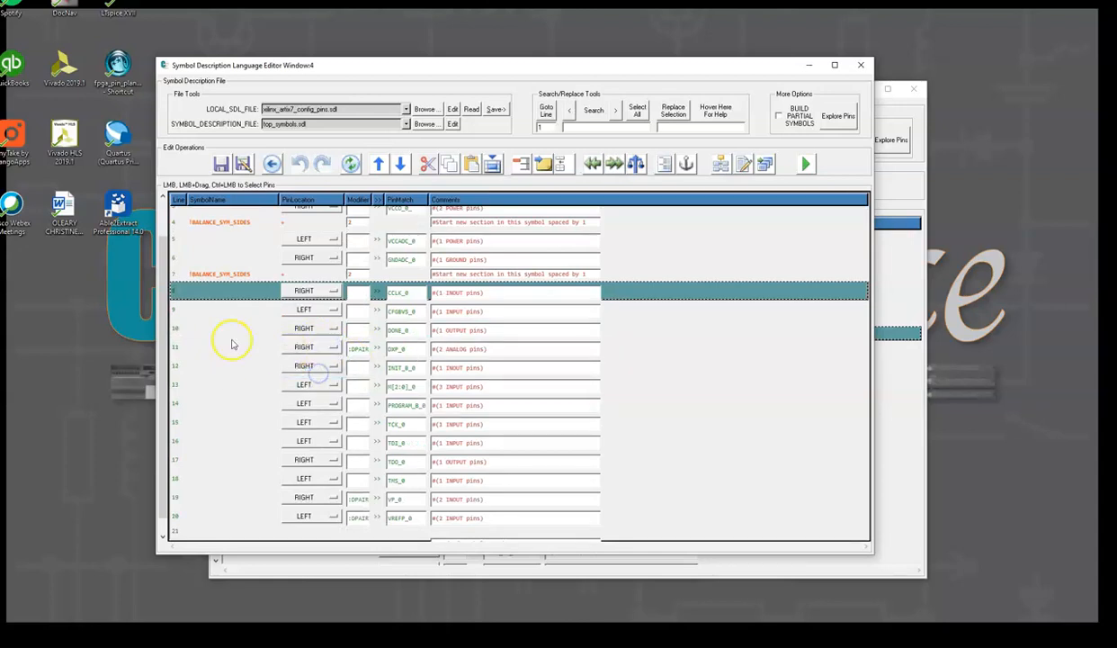
# Move the DXP_0, VP_0 and VREFP_0 rows up to sit just above CCLK_0
pyautogui.click(224, 350)
pyautogui.scroll(-1, 261, 387)
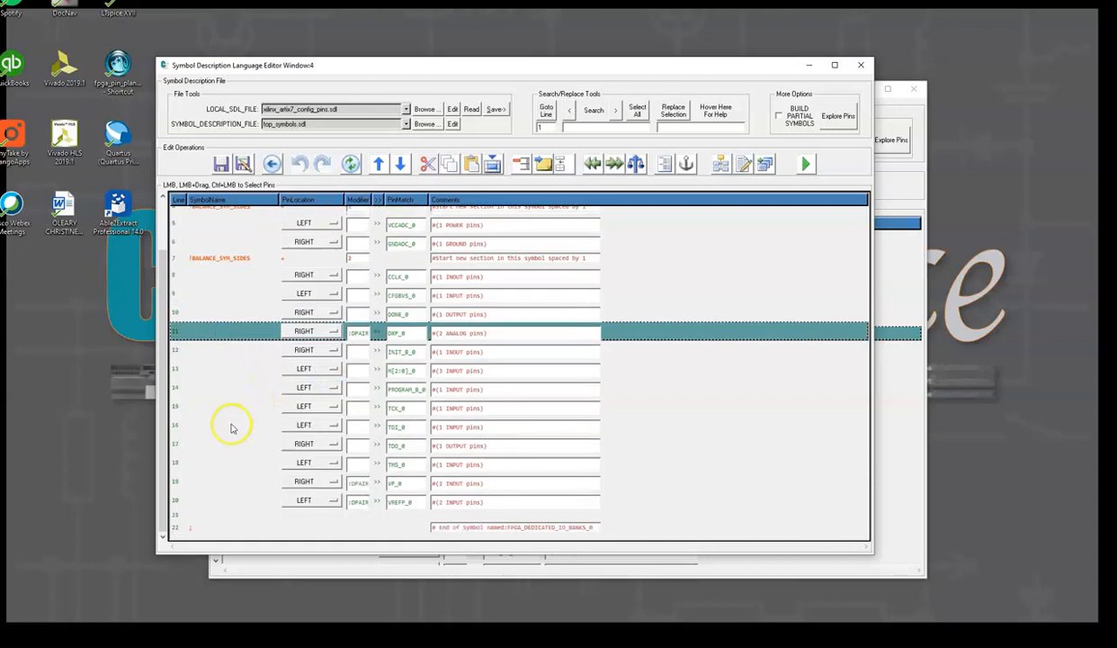
pyautogui.keyDown('ctrl'); pyautogui.click(180, 483); pyautogui.keyUp('ctrl')
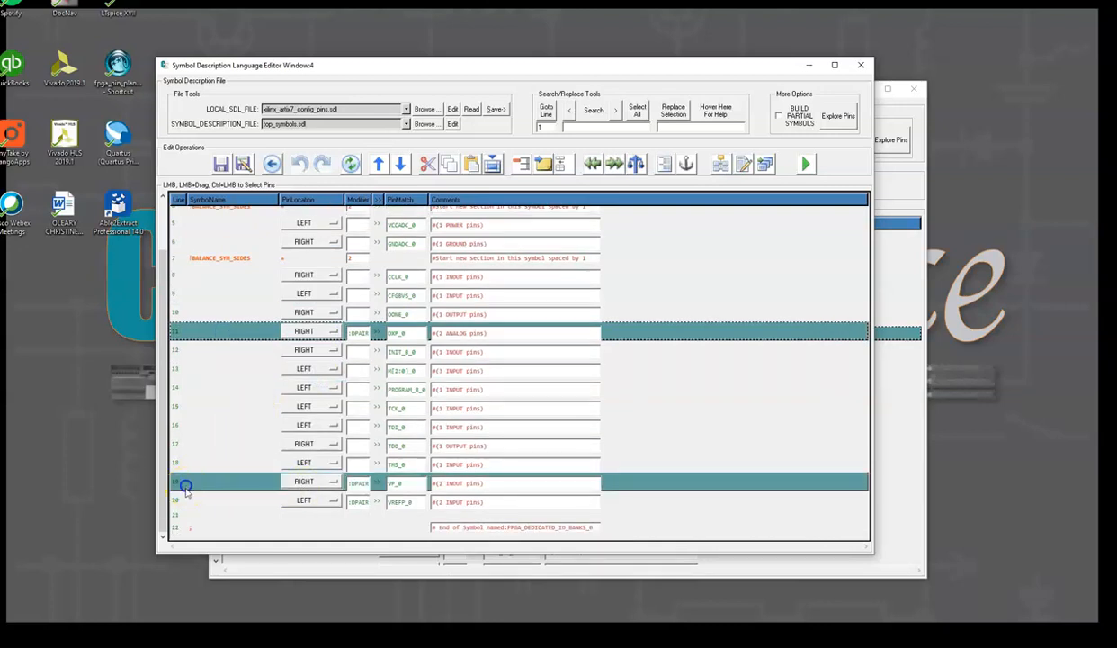
pyautogui.keyDown('ctrl'); pyautogui.click(182, 500); pyautogui.keyUp('ctrl')
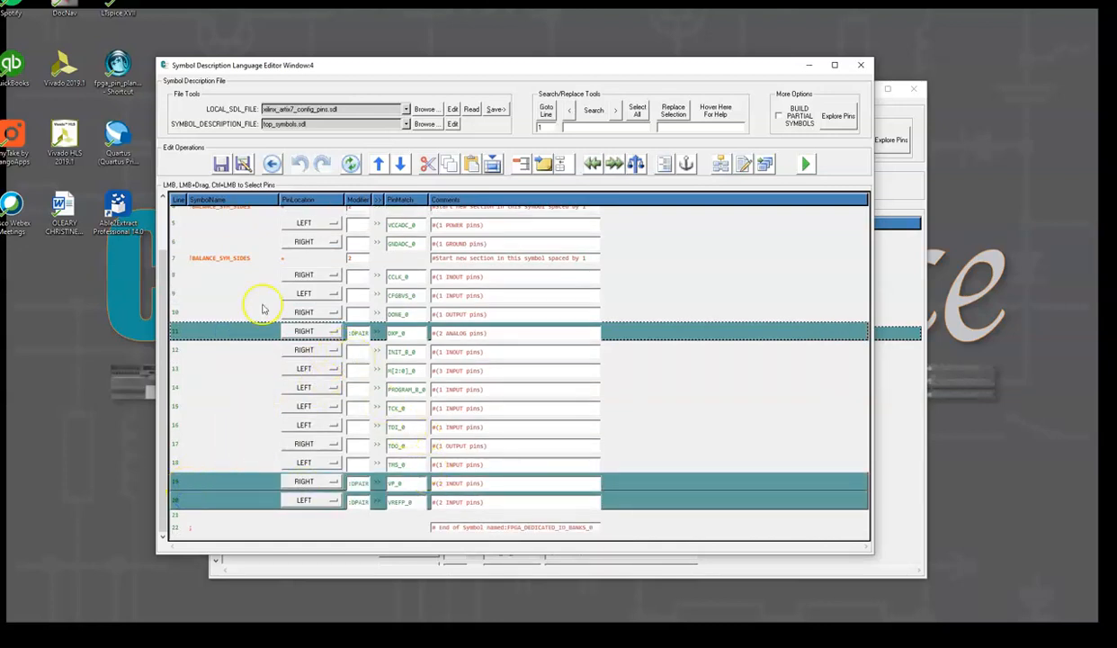
pyautogui.scroll(3, 175, 294)
pyautogui.click(178, 282)
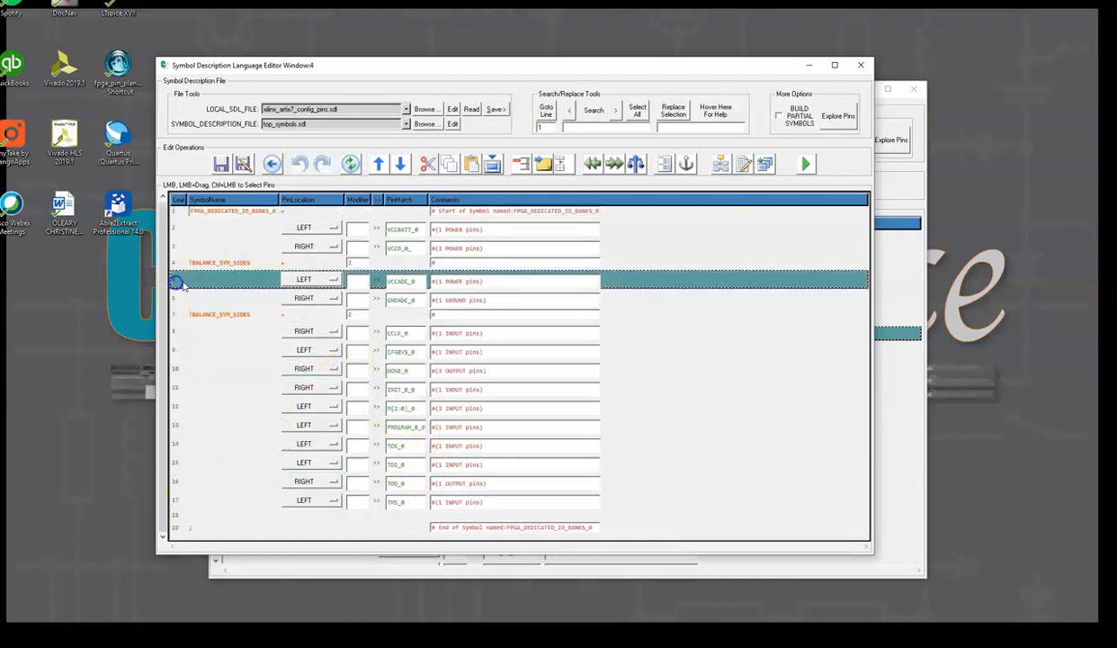
pyautogui.click(177, 332)
pyautogui.hotkey('ctrl', 'v')
# Insert BALANCE_SYM_SIDES rows above CCLK_0 and above PROGRAM_B_0
pyautogui.click(191, 387)
pyautogui.click(638, 167)
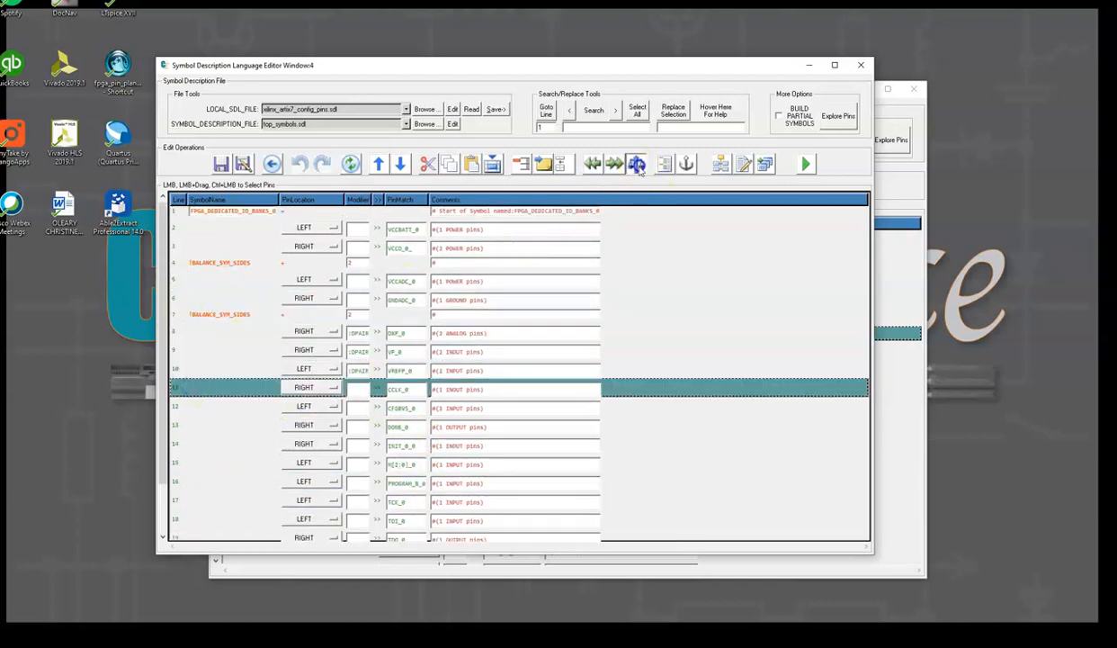
pyautogui.click(183, 493)
pyautogui.click(636, 165)
pyautogui.scroll(-3, 412, 343)
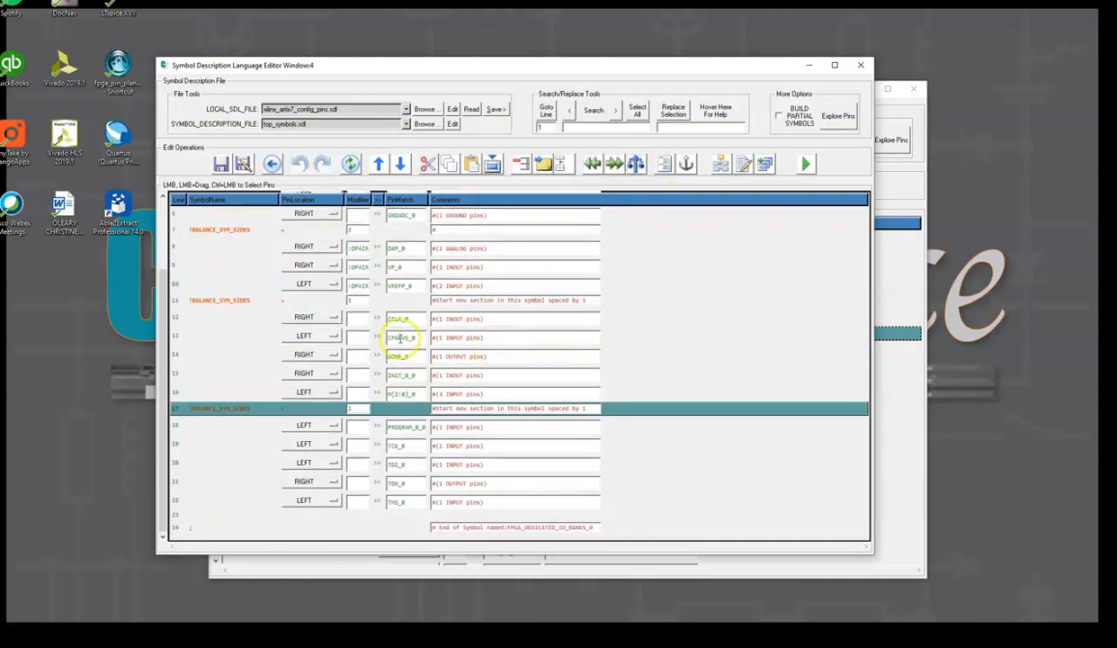
# Move the CFGBVS_0 row down to just above M[2:0]_0
pyautogui.click(258, 336)
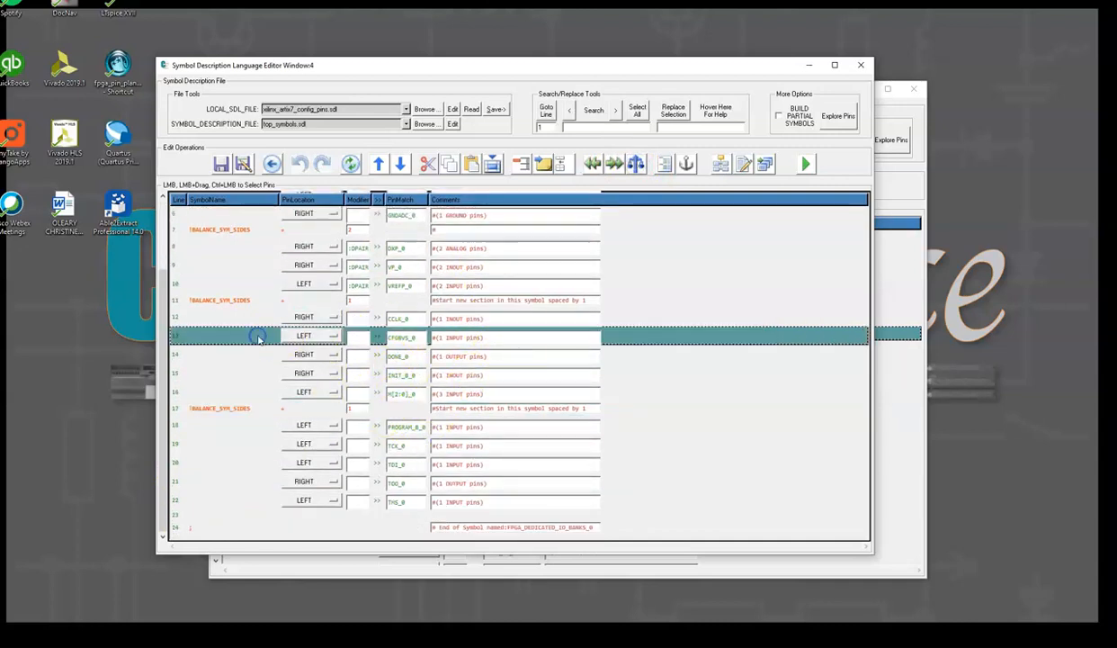
pyautogui.hotkey('ctrl', 'x')
pyautogui.click(207, 394)
pyautogui.hotkey('ctrl', 'v')
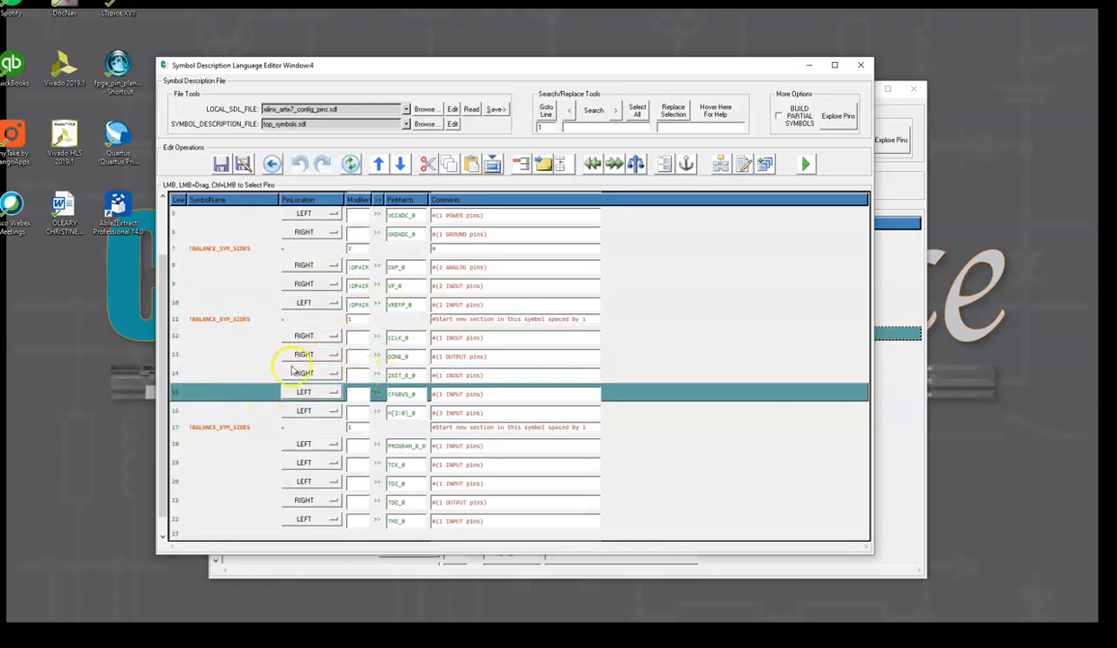
# Move M[2:0]_0 above CFGBVS_0 and insert a left spacer before CFGBVS_0
pyautogui.click(177, 410)
pyautogui.click(381, 164)
pyautogui.click(222, 410)
pyautogui.click(591, 164)
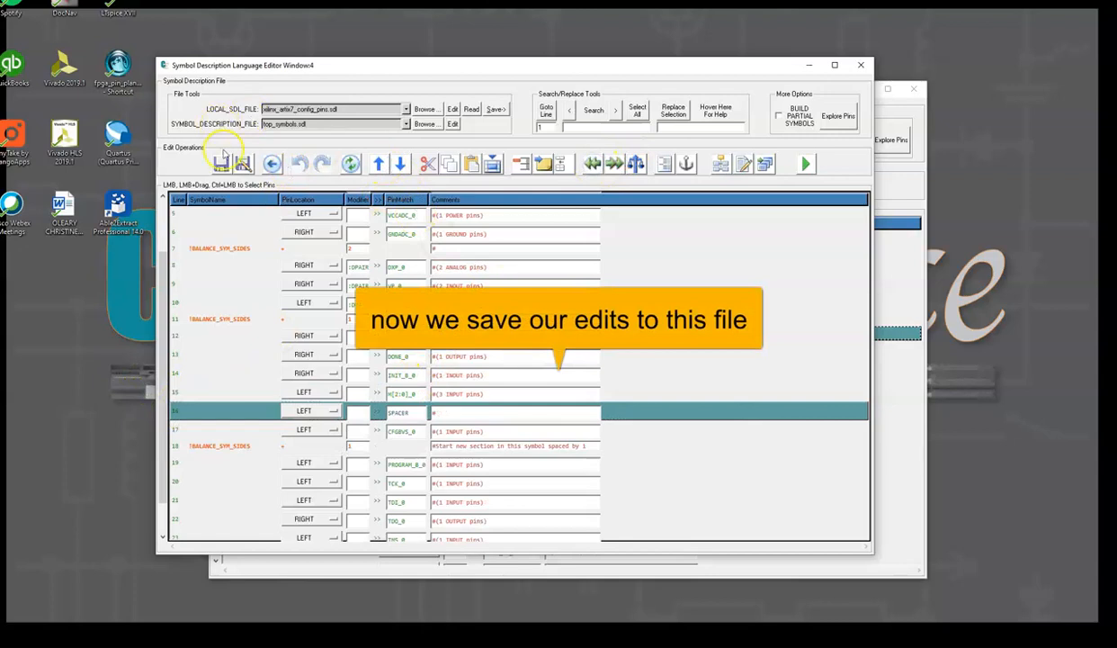
# Save the include file and close both SDL editor windows
pyautogui.click(221, 164)
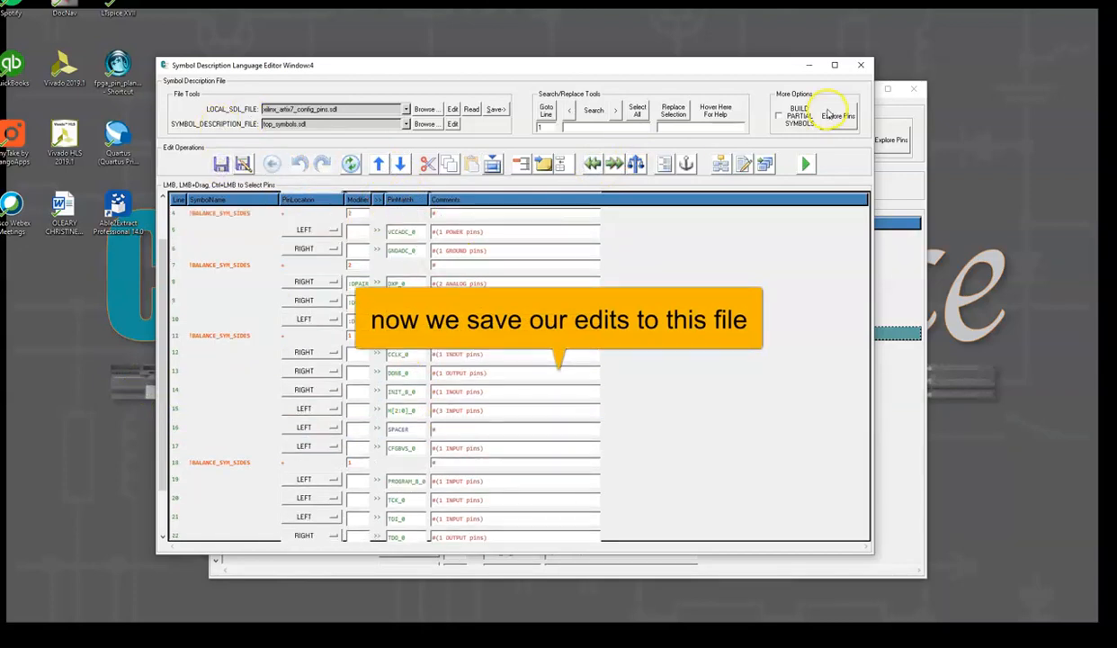
pyautogui.click(861, 65)
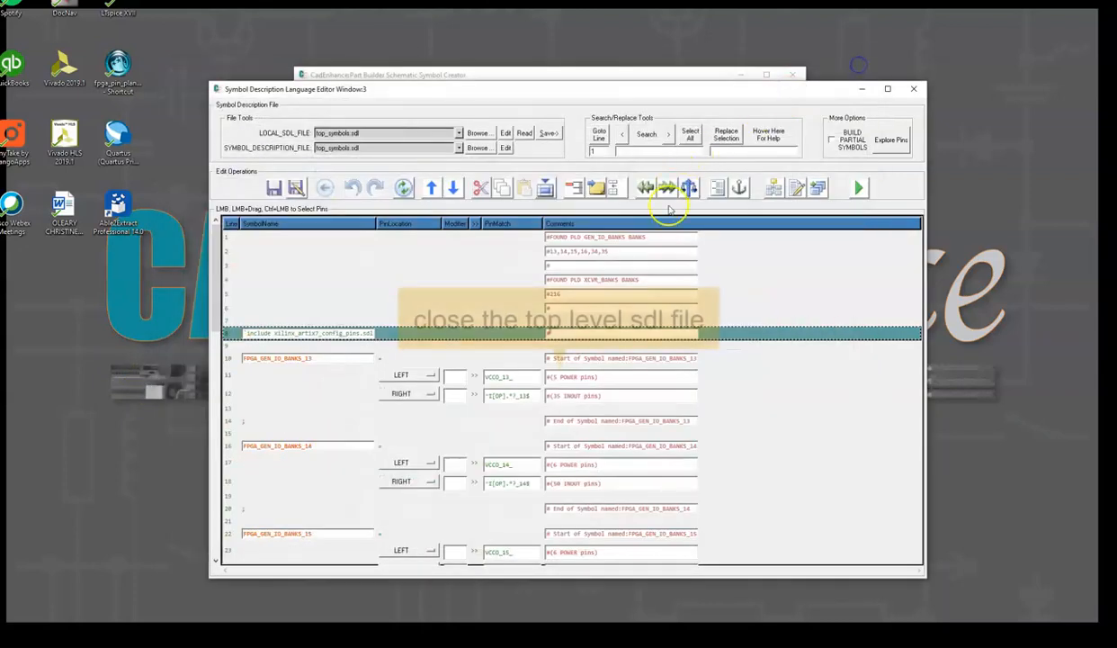
pyautogui.click(913, 88)
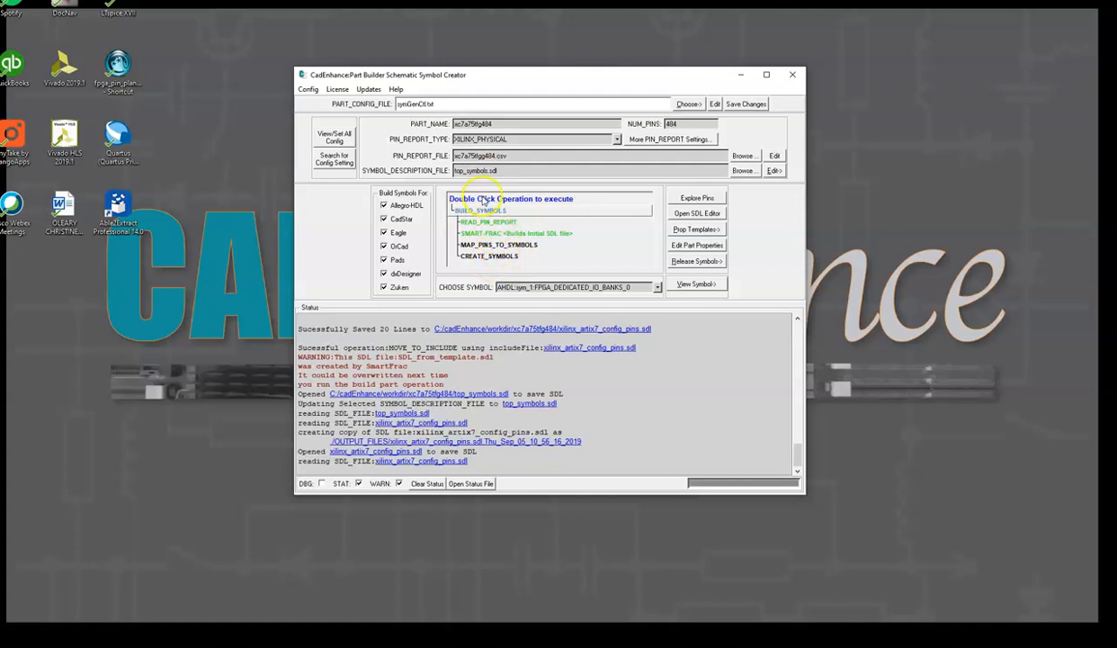
# Run the full BUILD_SYMBOLS operation and continue the build
pyautogui.doubleClick(481, 210)
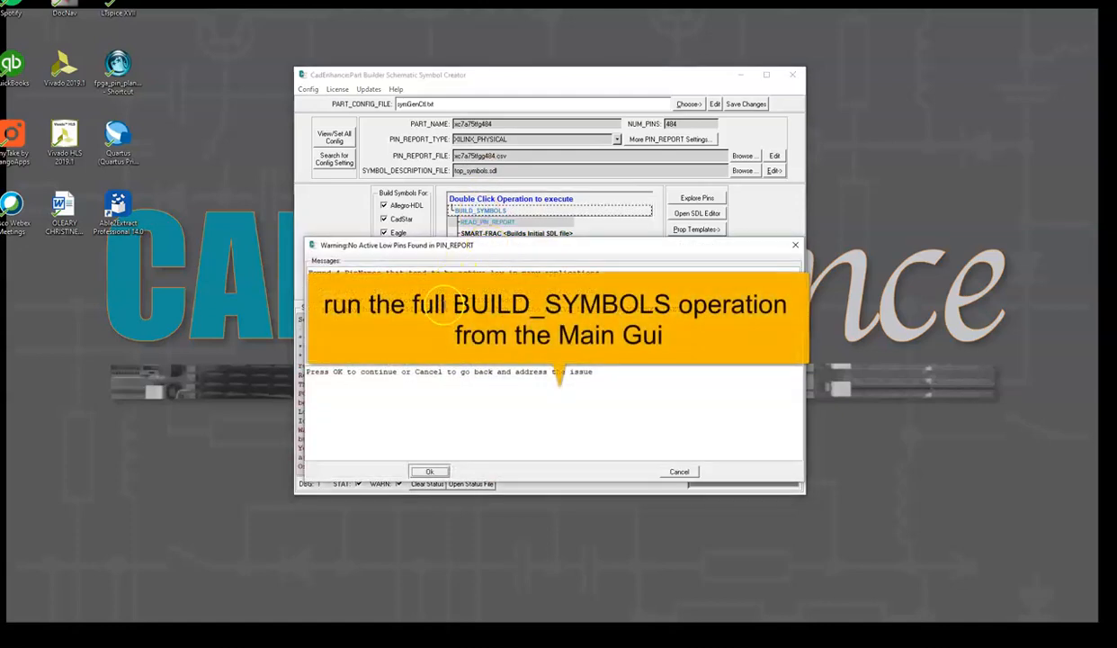
pyautogui.click(443, 471)
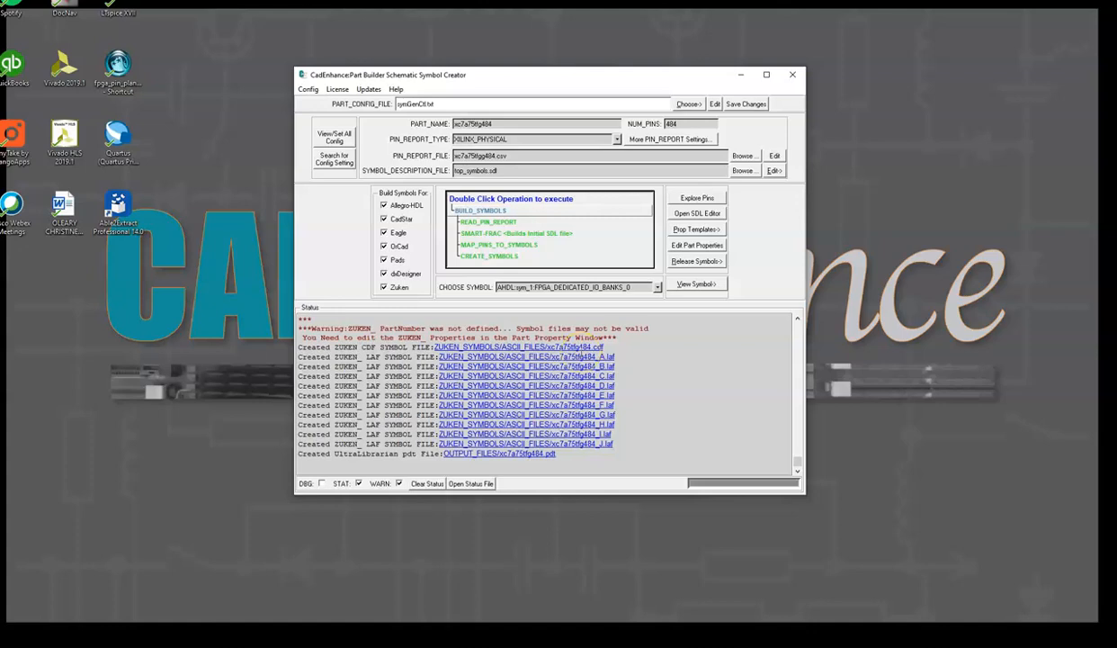
# Open the created symbols in the HTML symbol viewer
pyautogui.click(712, 283)
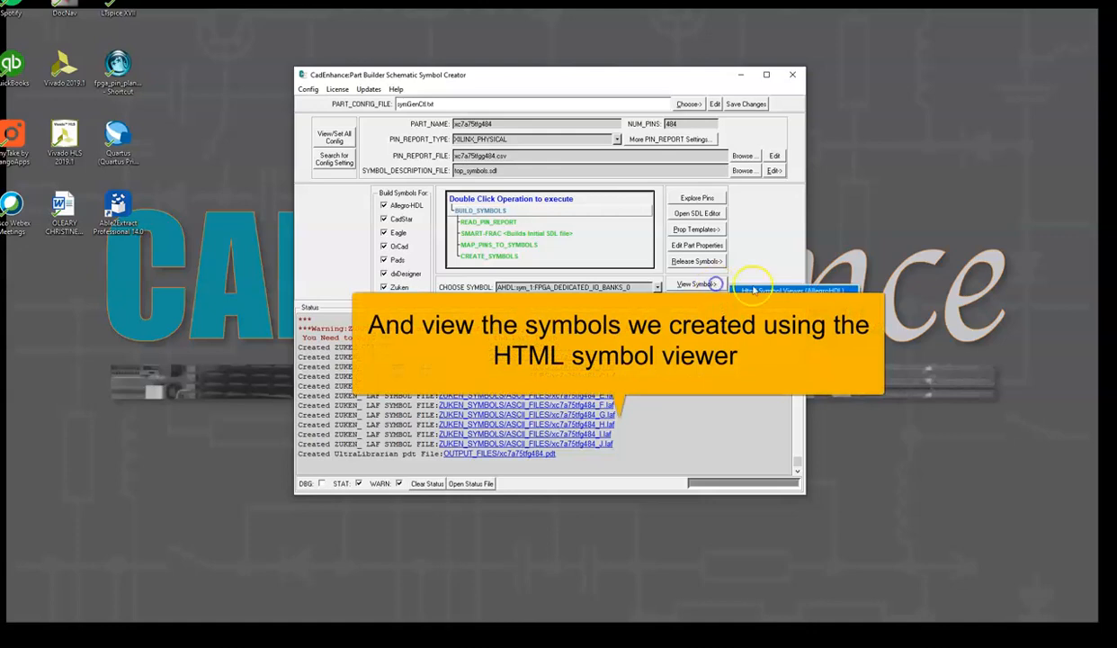
pyautogui.click(755, 290)
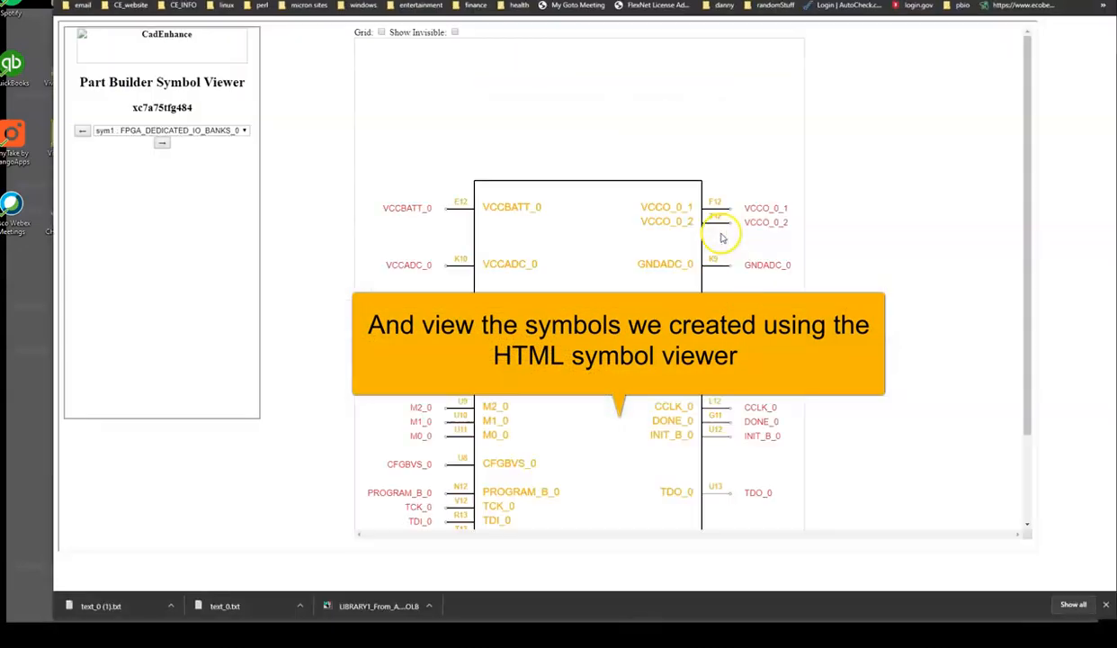
# Page through each generated symbol in the HTML symbol viewer, from the dedicated IO banks to the power pins
pyautogui.scroll(-2, 503, 206)
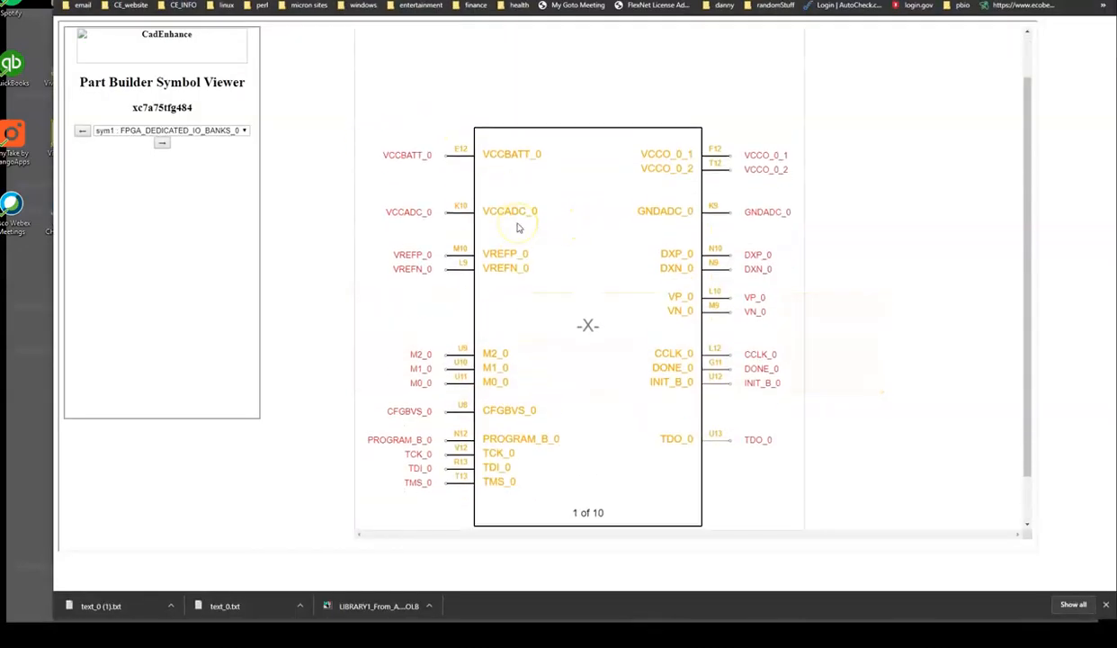
pyautogui.scroll(2, 518, 228)
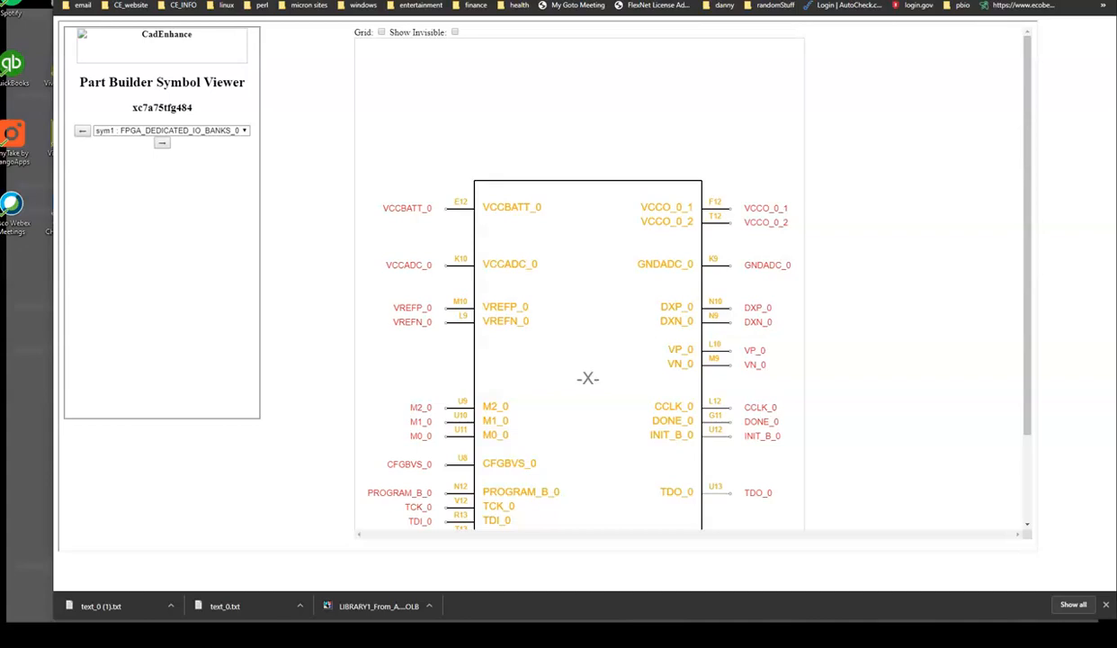
pyautogui.click(162, 143)
pyautogui.scroll(-1, 545, 198)
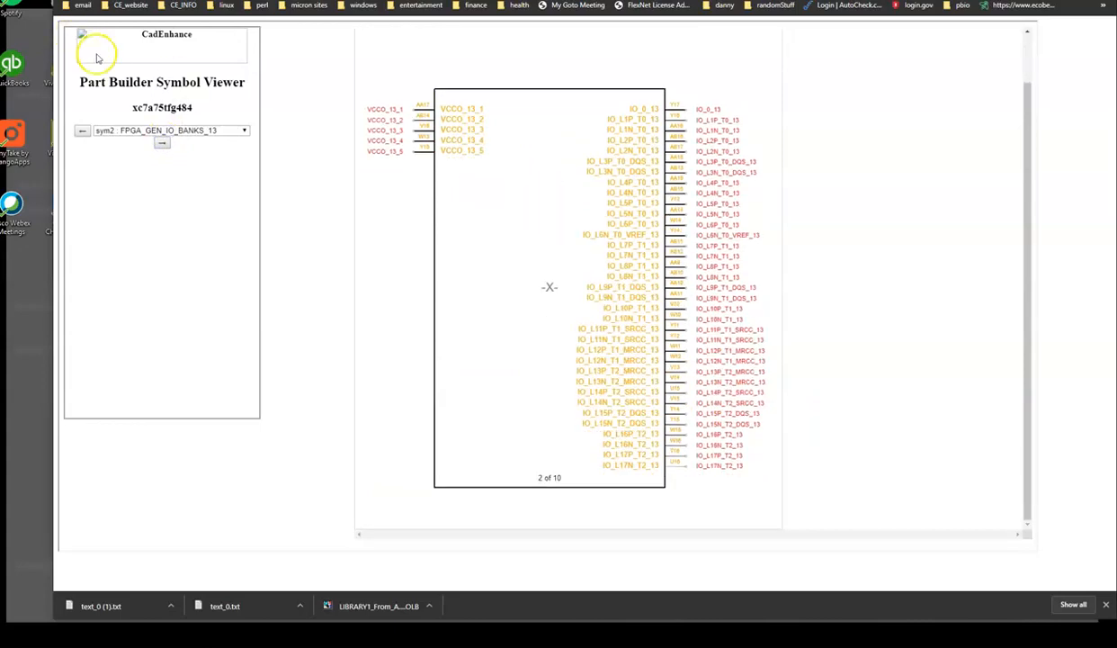
pyautogui.click(161, 143)
pyautogui.scroll(-2, 505, 180)
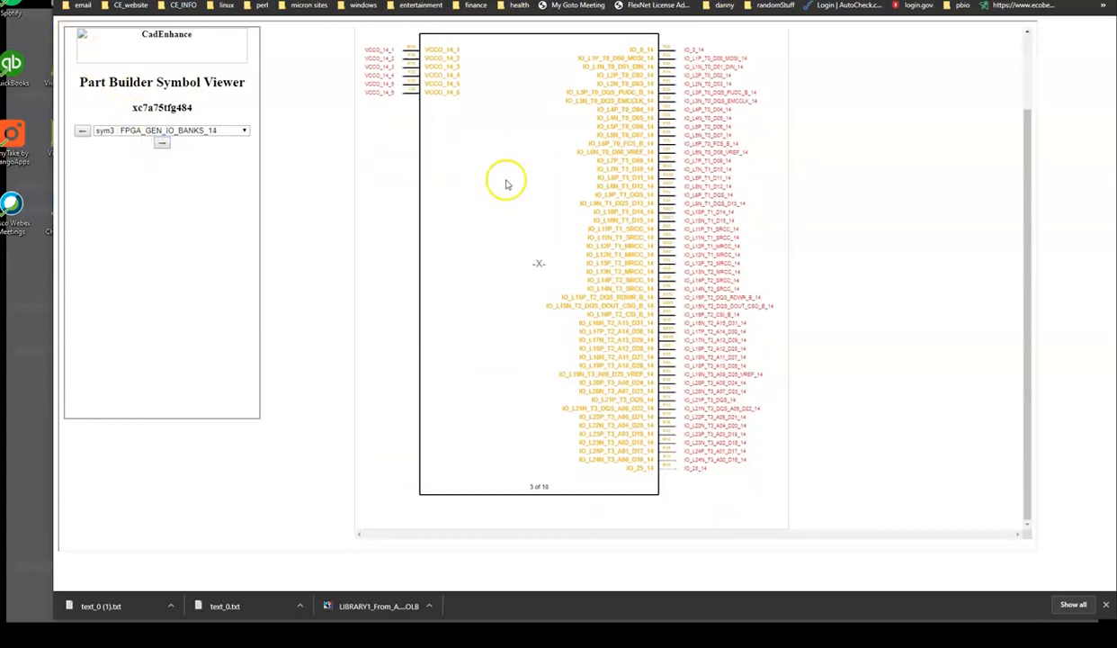
pyautogui.click(161, 142)
pyautogui.scroll(-2, 657, 216)
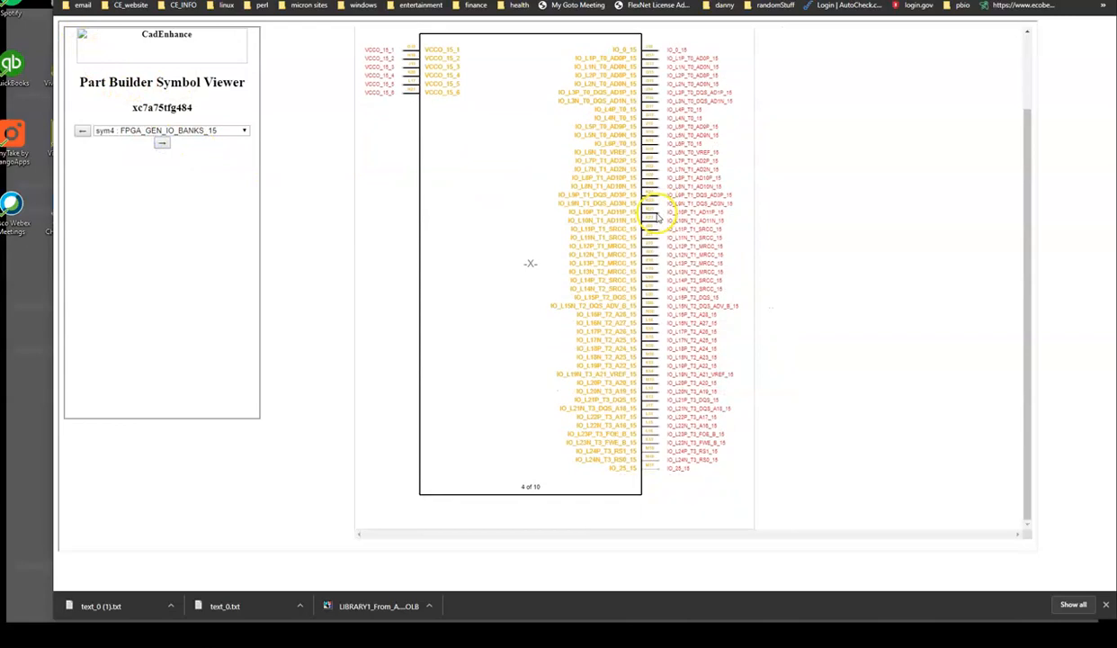
pyautogui.click(162, 142)
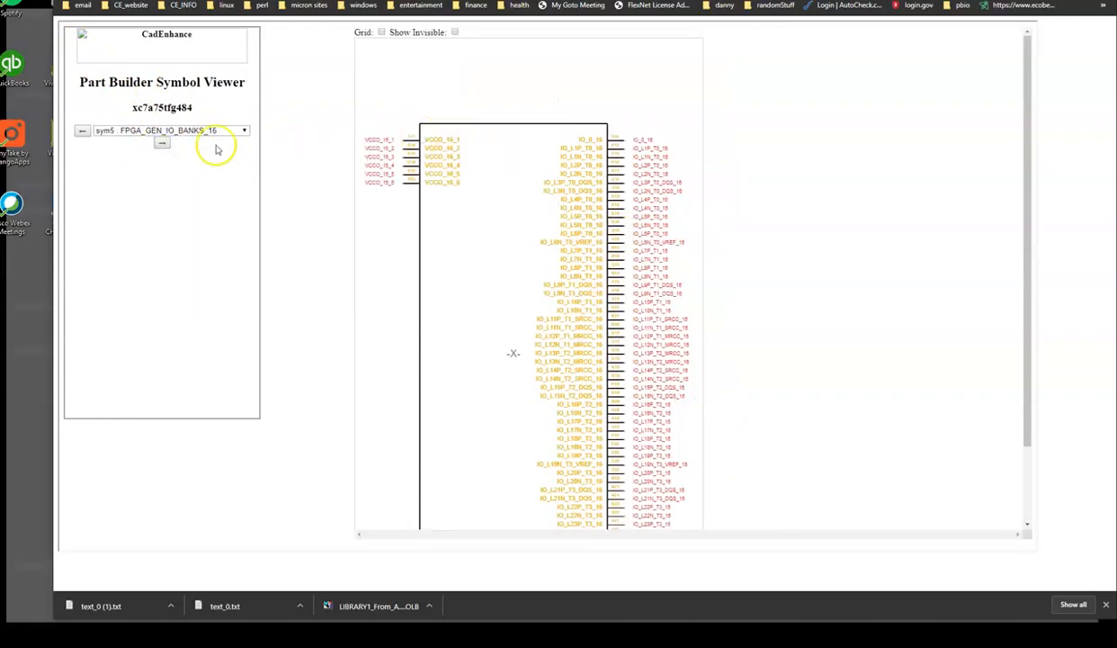
pyautogui.click(161, 144)
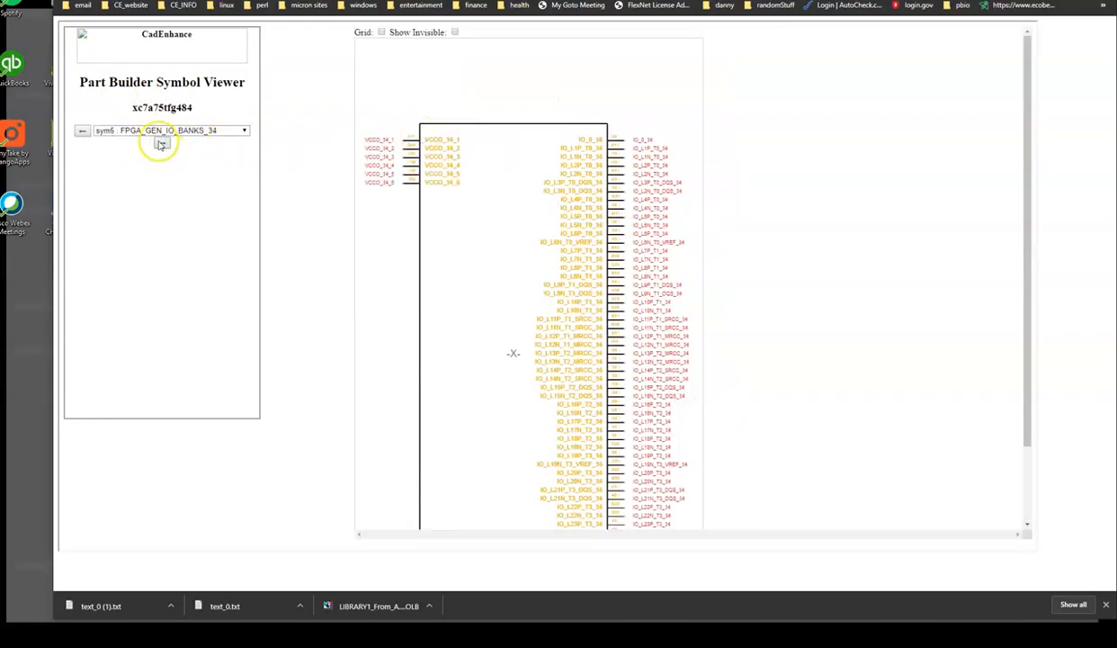
pyautogui.click(161, 144)
pyautogui.click(163, 144)
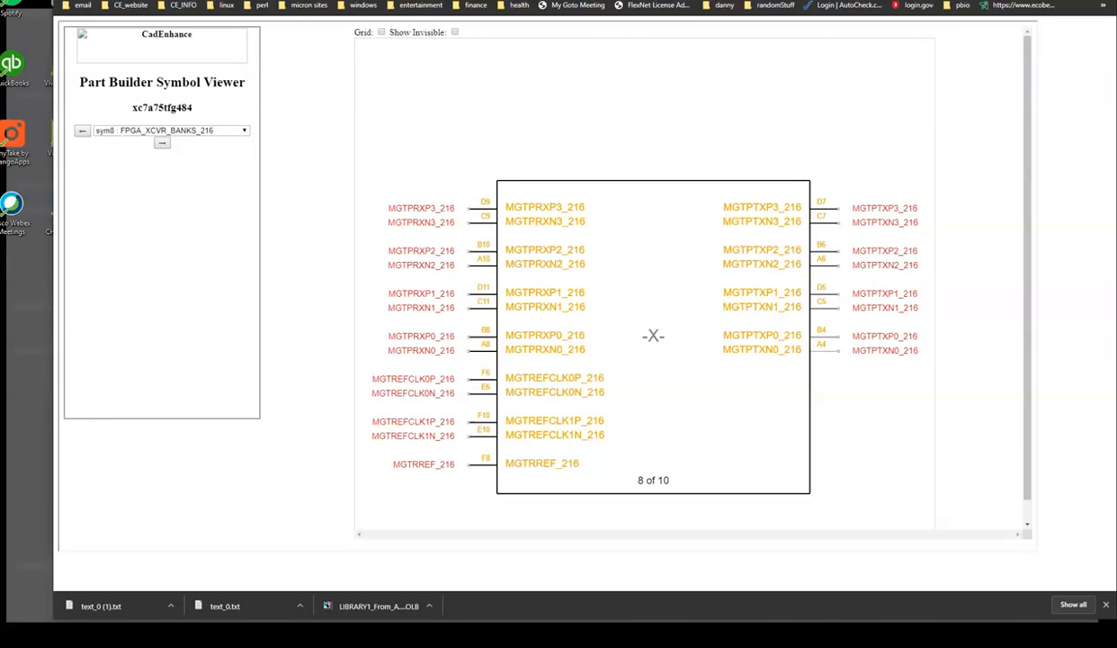
pyautogui.click(161, 143)
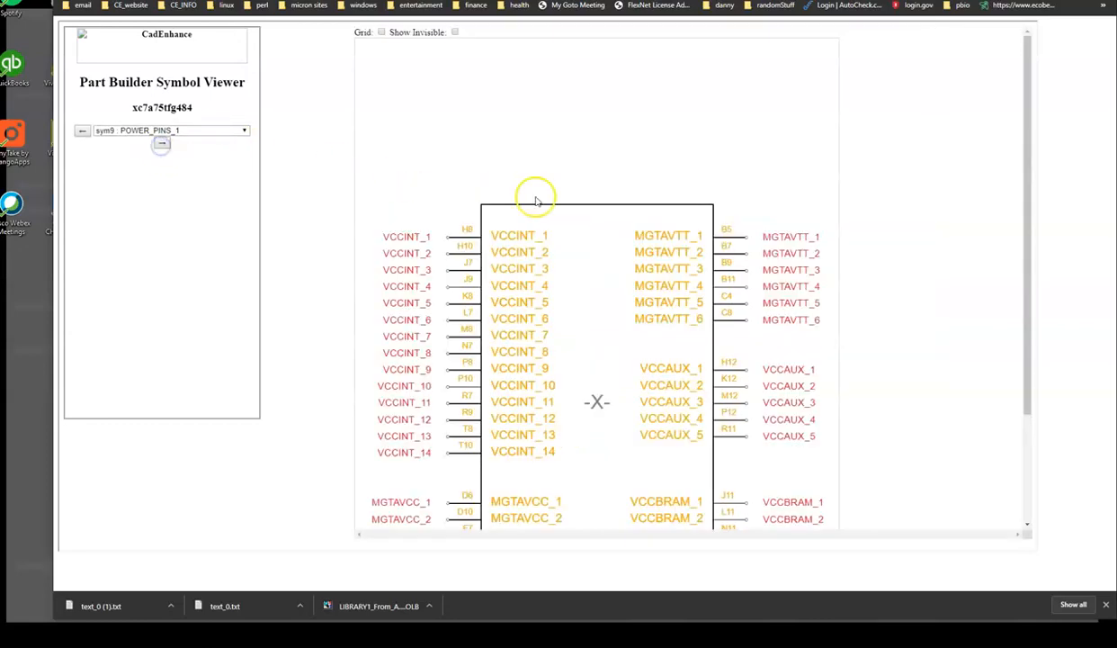
pyautogui.scroll(-3, 553, 219)
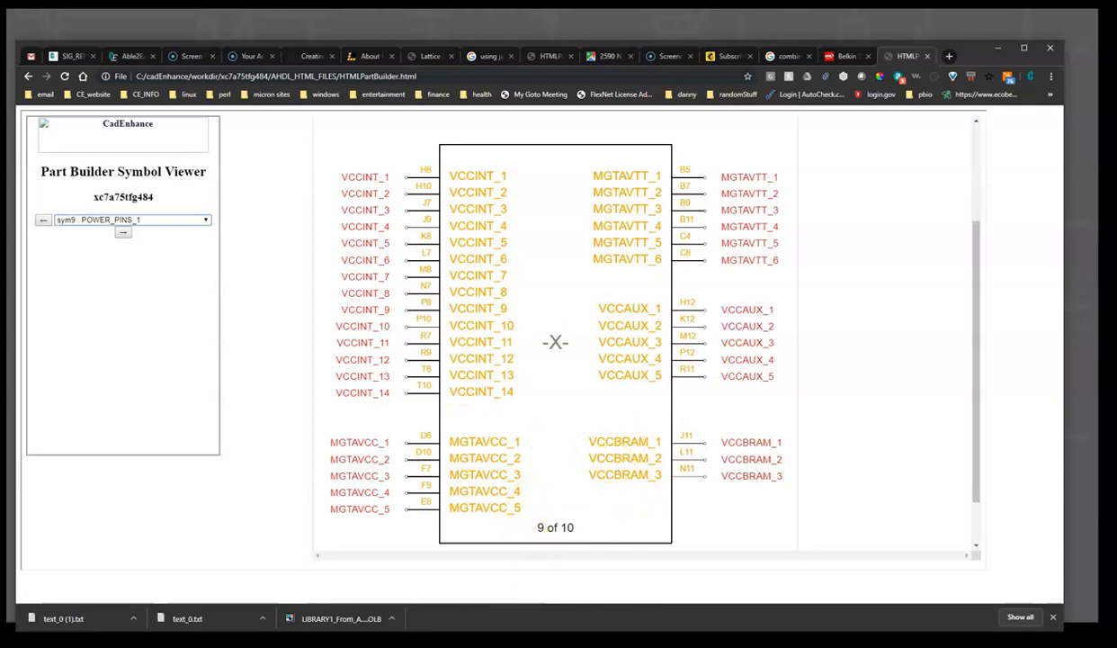
# Open the SDL editor and delete the SPACER line from the POWER_PINS_1 symbol
pyautogui.click(580, 630)
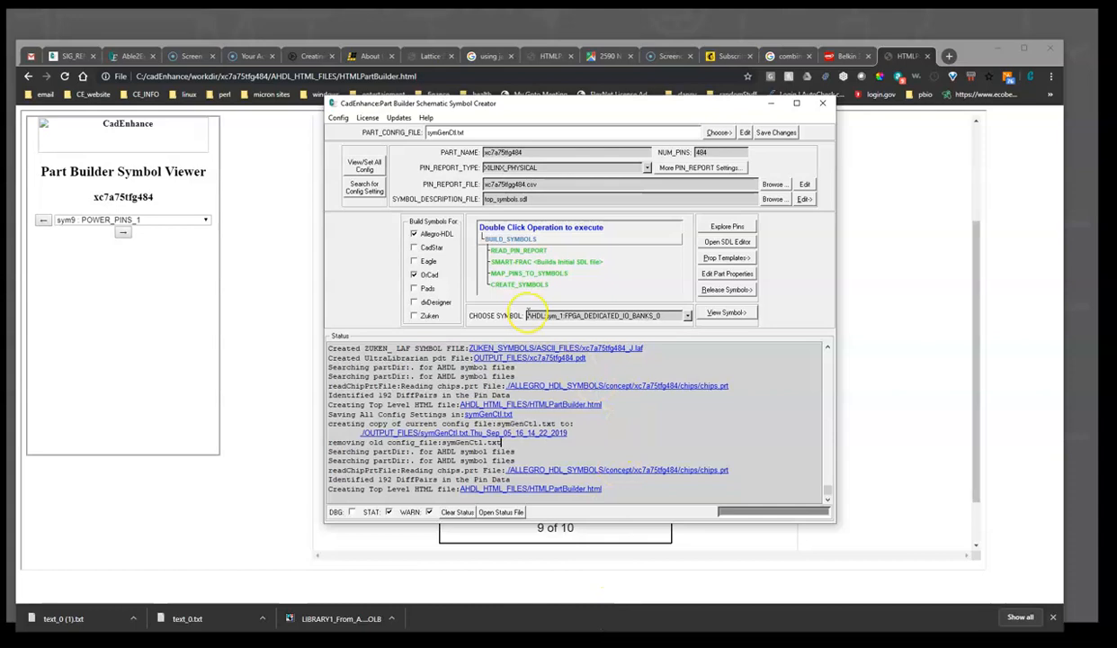
pyautogui.click(738, 244)
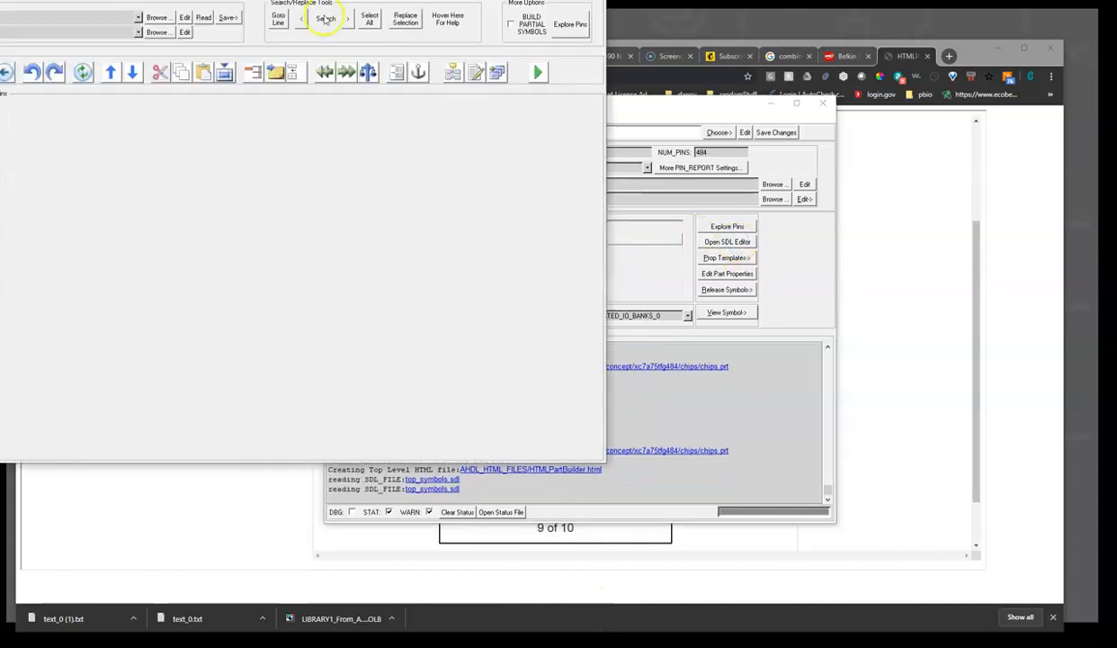
pyautogui.moveTo(332, 0); pyautogui.dragTo(559, 95)
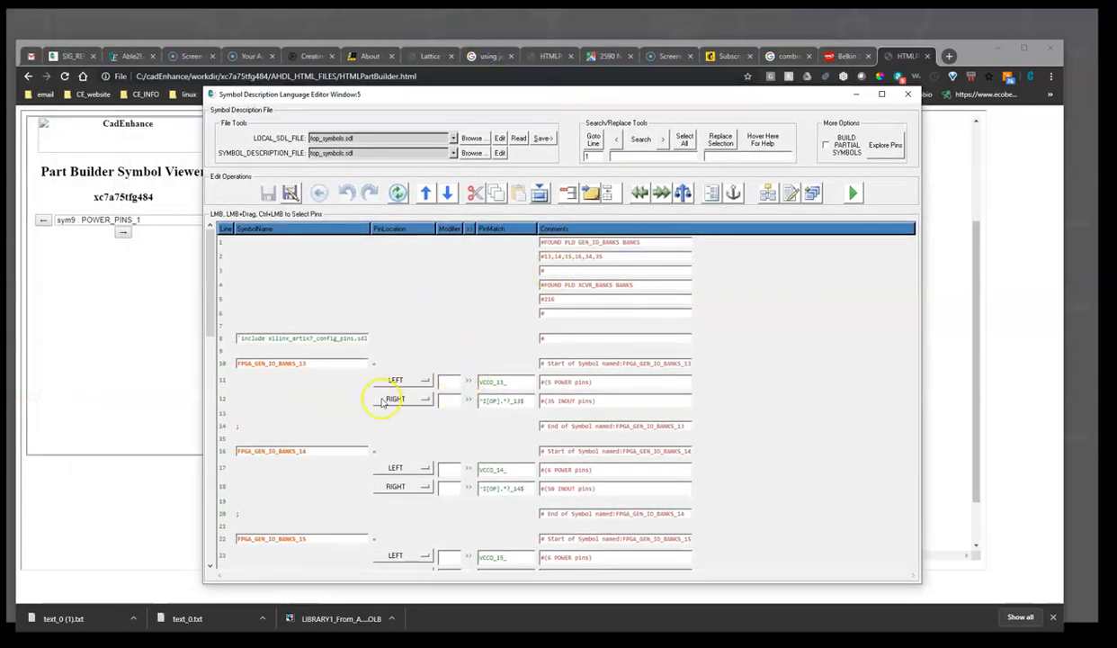
pyautogui.scroll(-10, 364, 400)
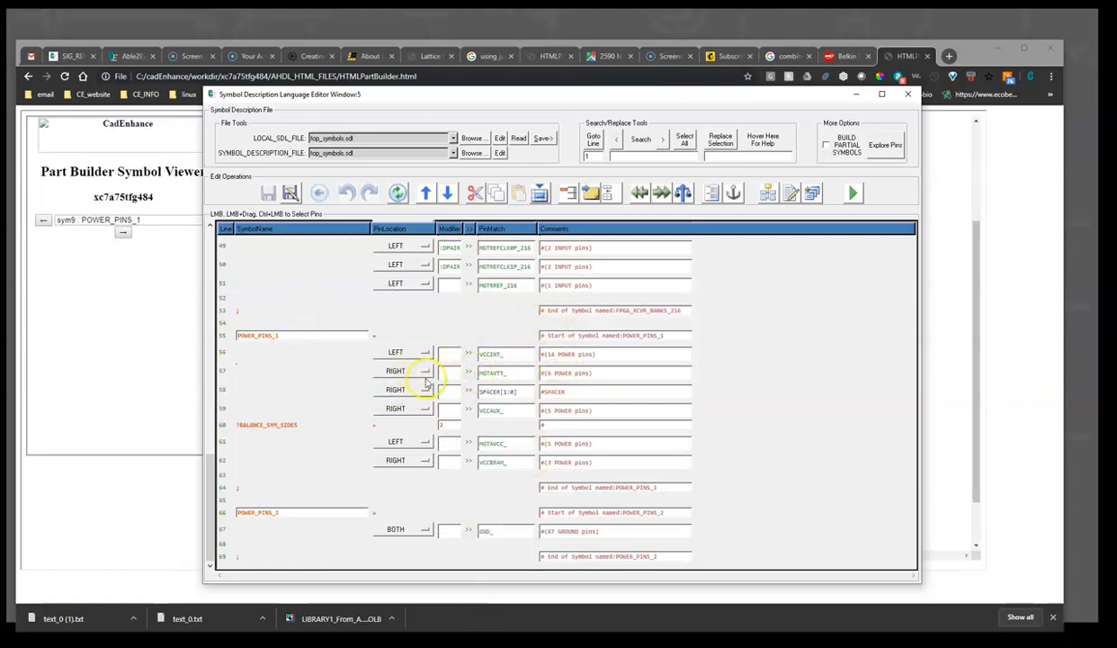
pyautogui.click(232, 371)
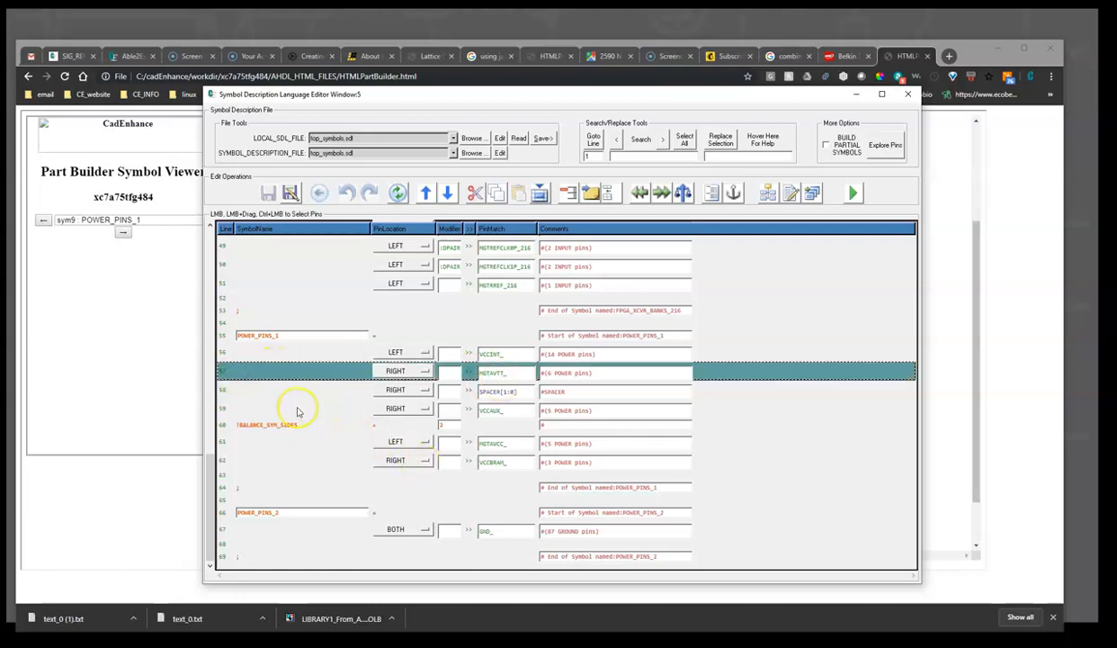
pyautogui.click(256, 388)
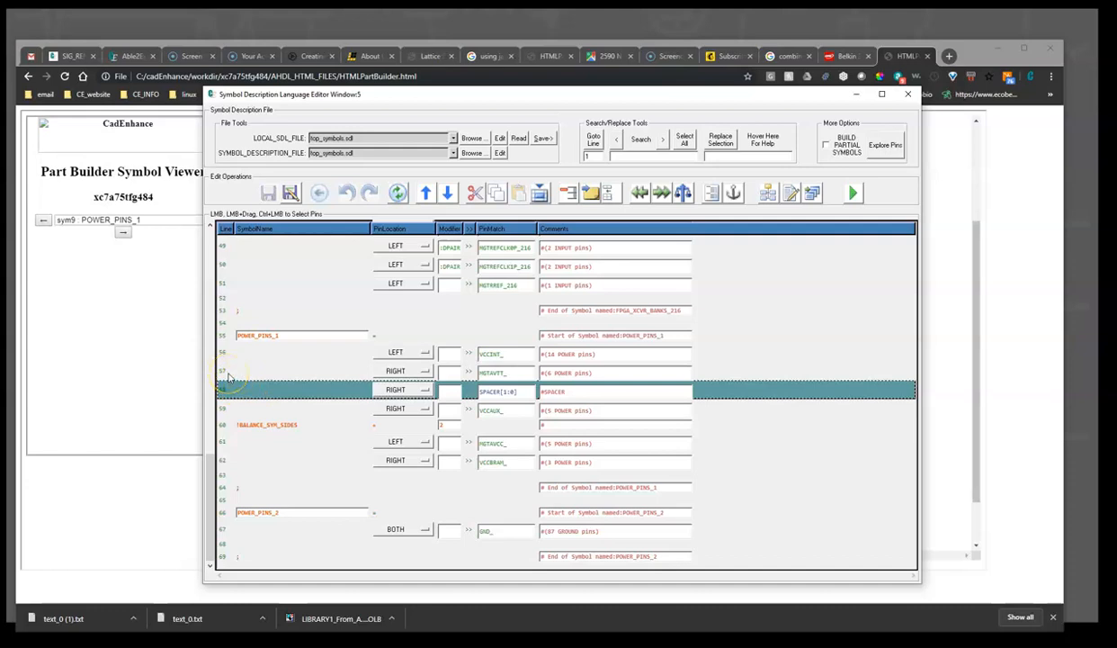
pyautogui.press('Delete')
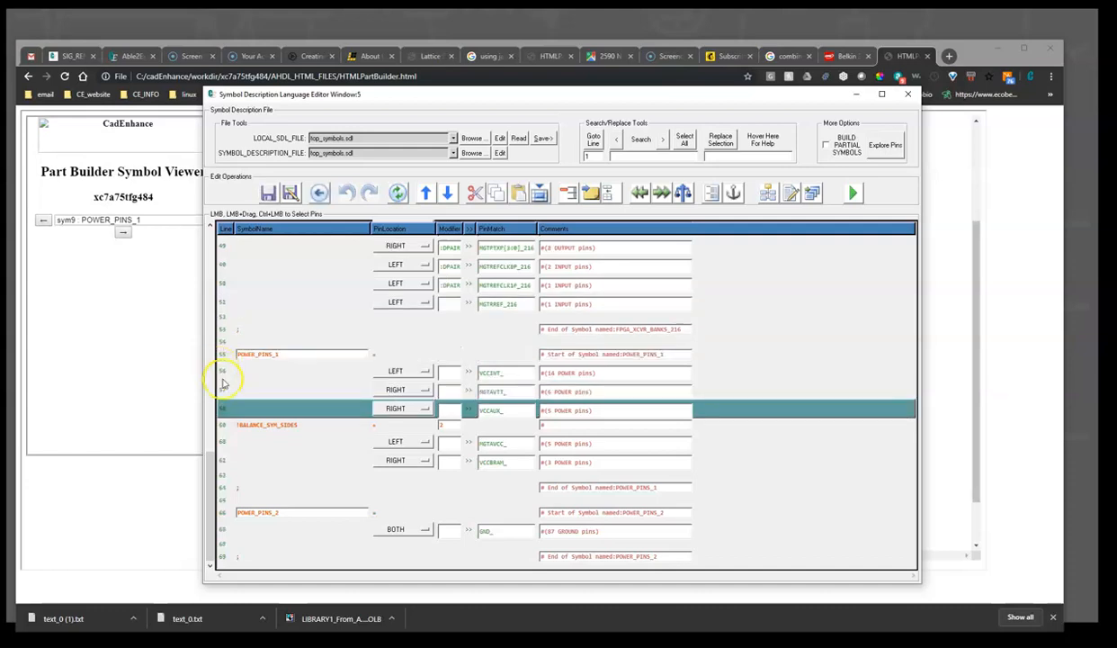
# Move the MGTAVTT_ line in POWER_PINS_1 below the MGTAVCC_ line
pyautogui.click(225, 390)
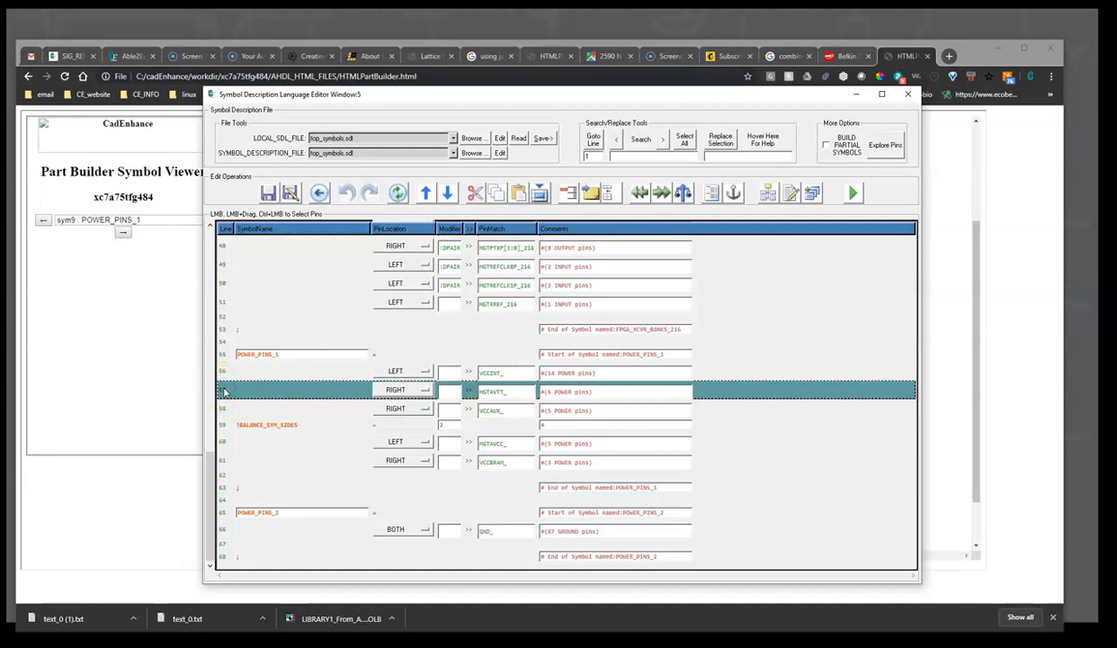
pyautogui.press('Delete')
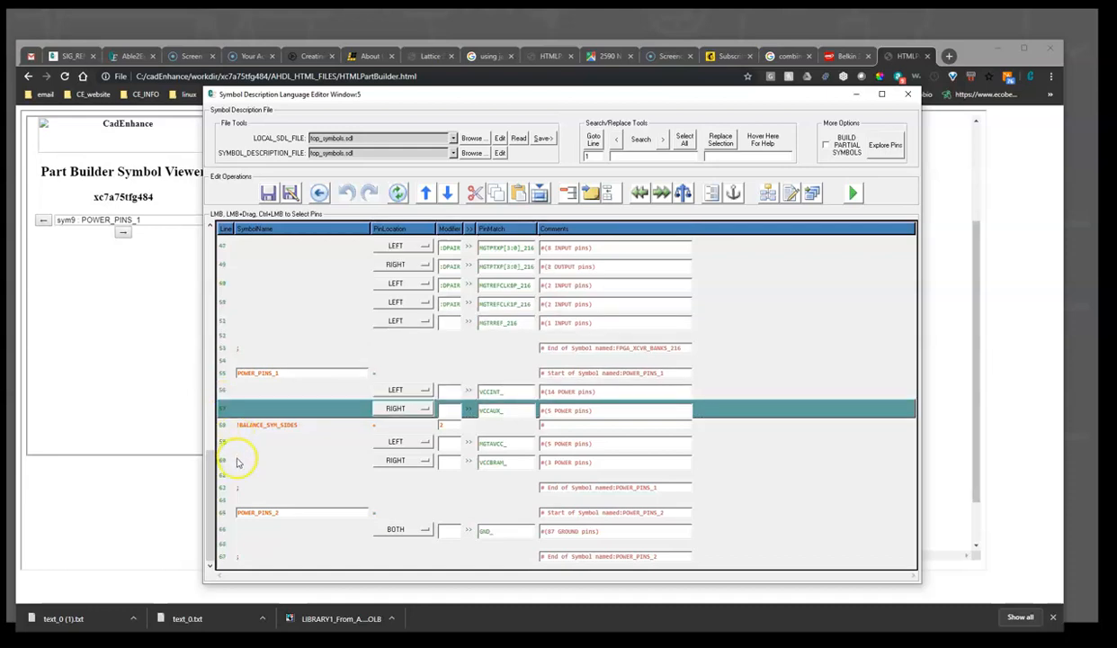
pyautogui.click(223, 462)
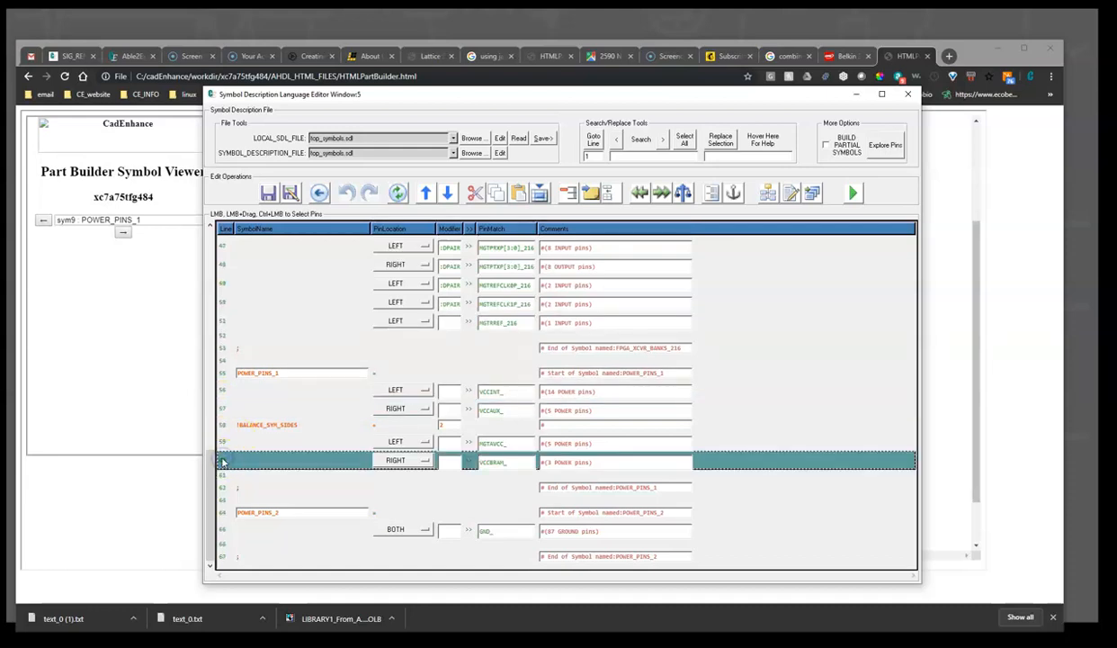
pyautogui.hotkey('ctrl', 'v')
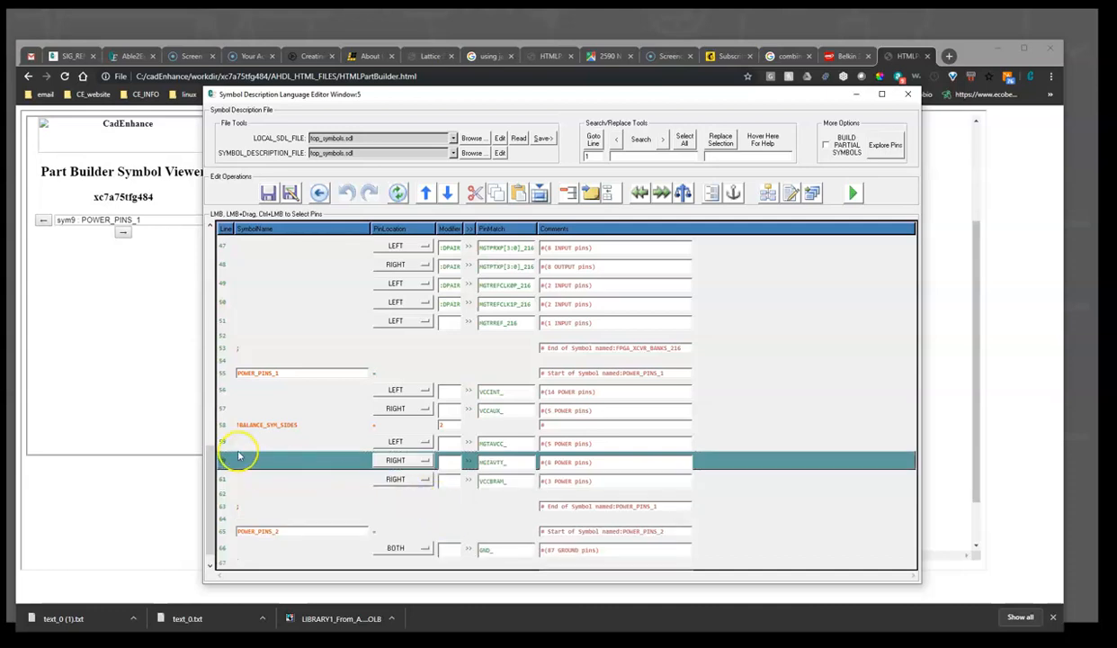
# Move the VCCBRAM_ line up to sit after VCCAUX_, before the !BALANCE_SYM_SIDES line
pyautogui.click(221, 479)
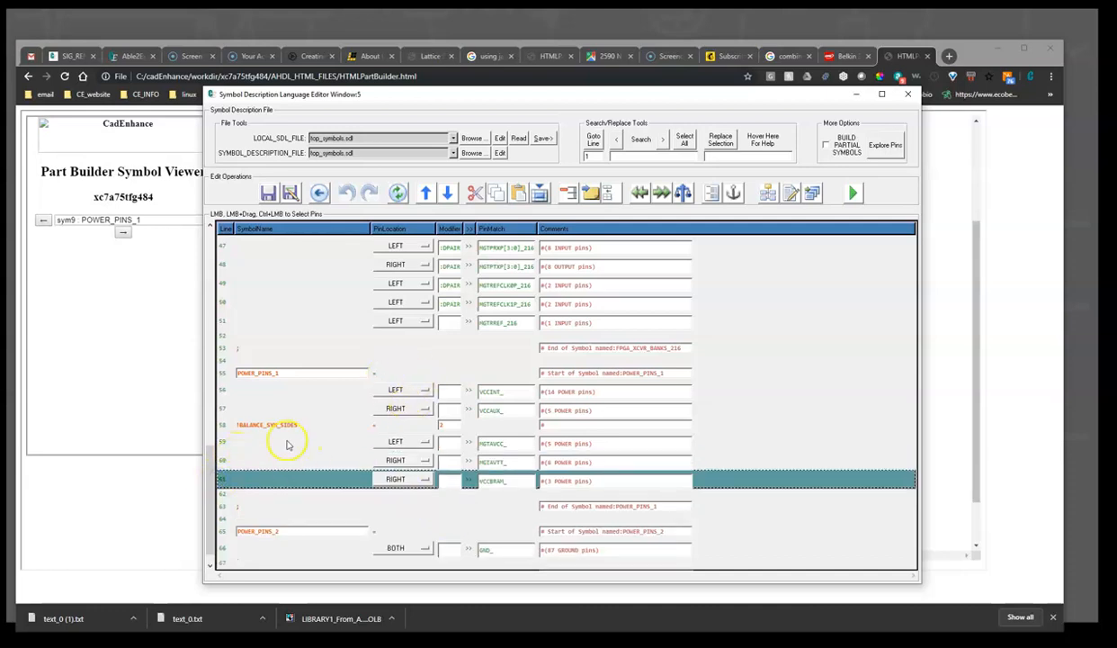
pyautogui.press('Delete')
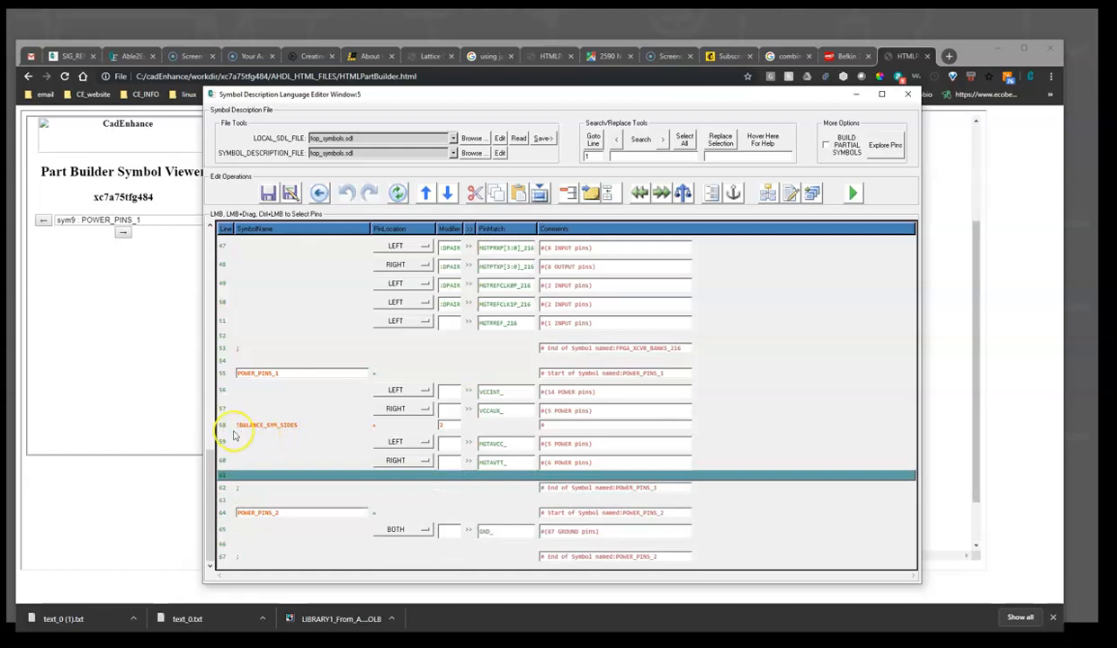
pyautogui.click(224, 426)
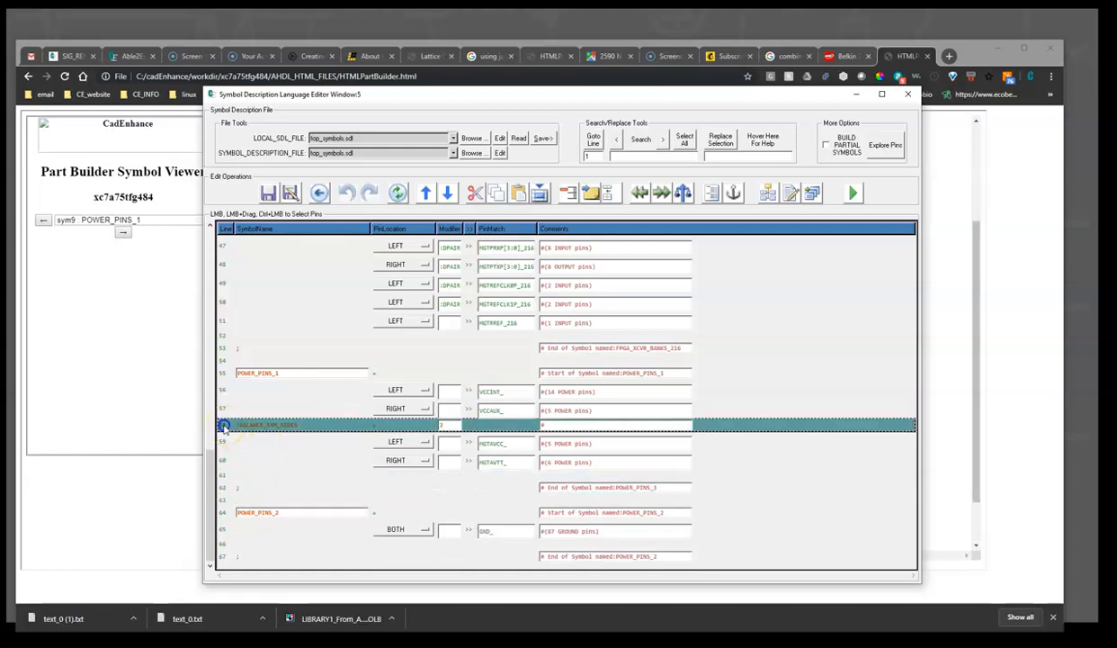
pyautogui.hotkey('ctrl', 'v')
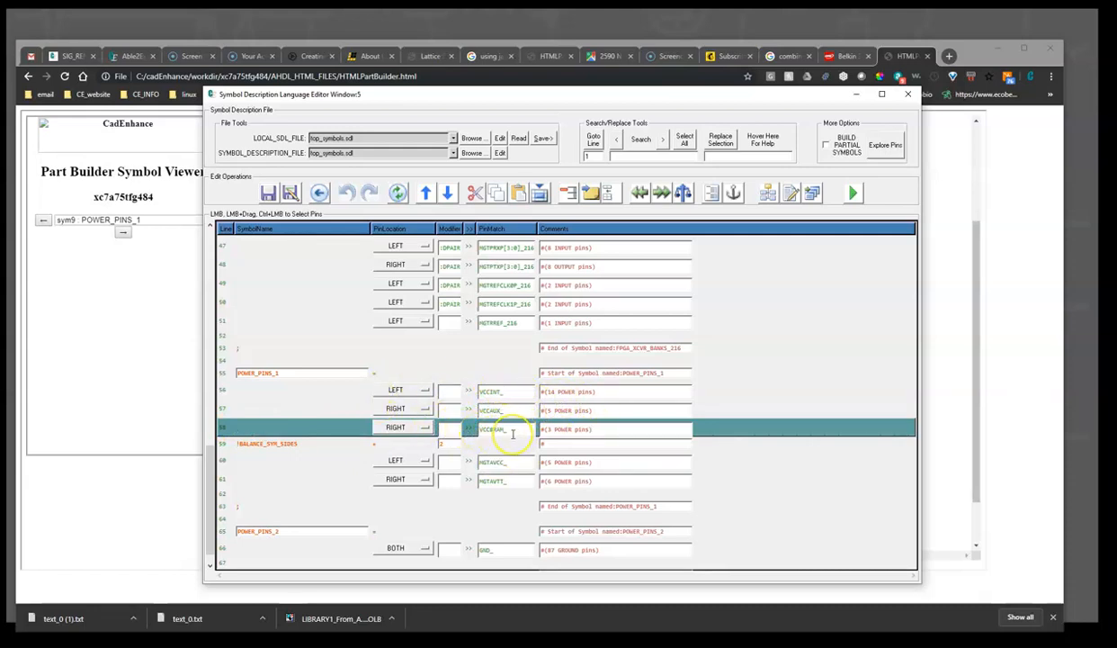
# Insert a right-side SPACER[1:0] line between VCCAUX_ and VCCBRAM_ in POWER_PINS_1
pyautogui.click(224, 427)
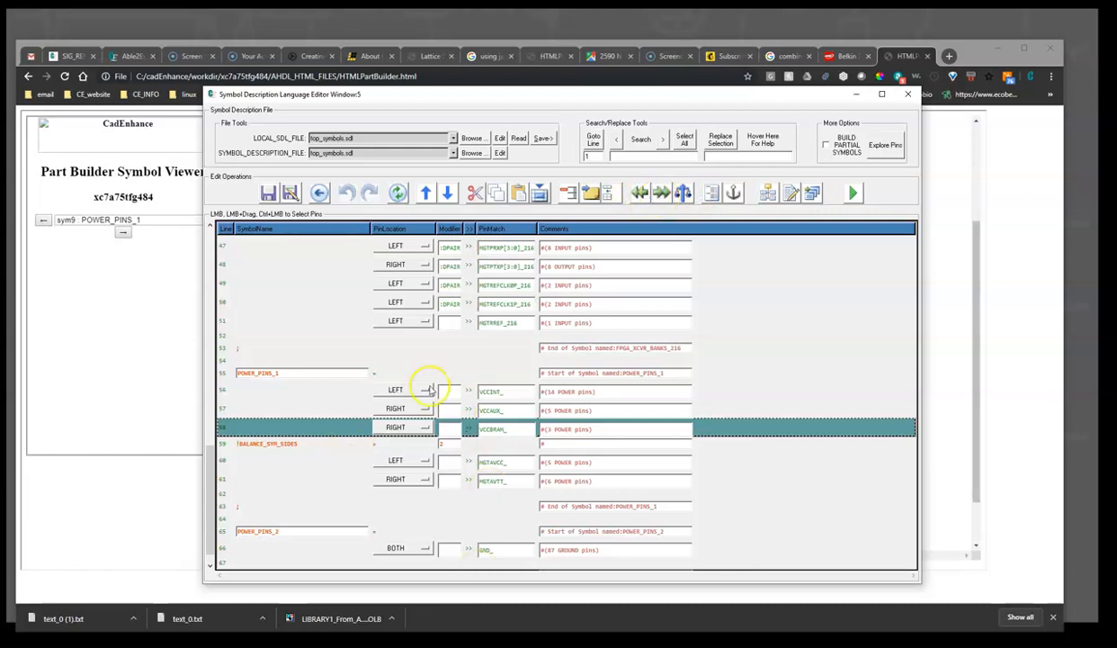
pyautogui.click(683, 193)
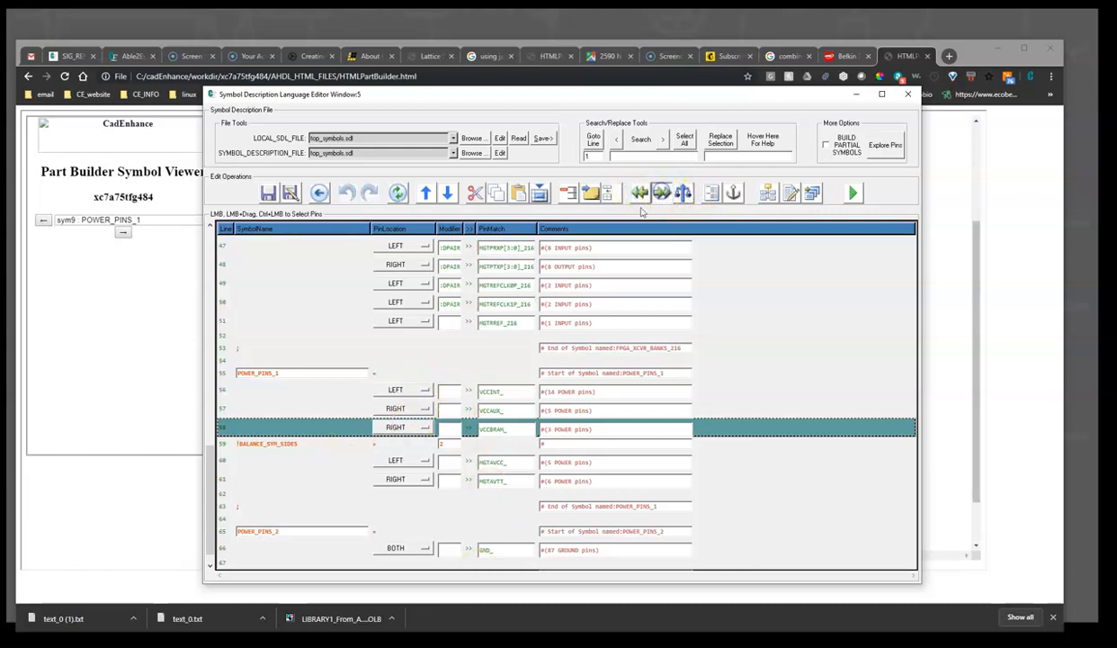
pyautogui.click(447, 428)
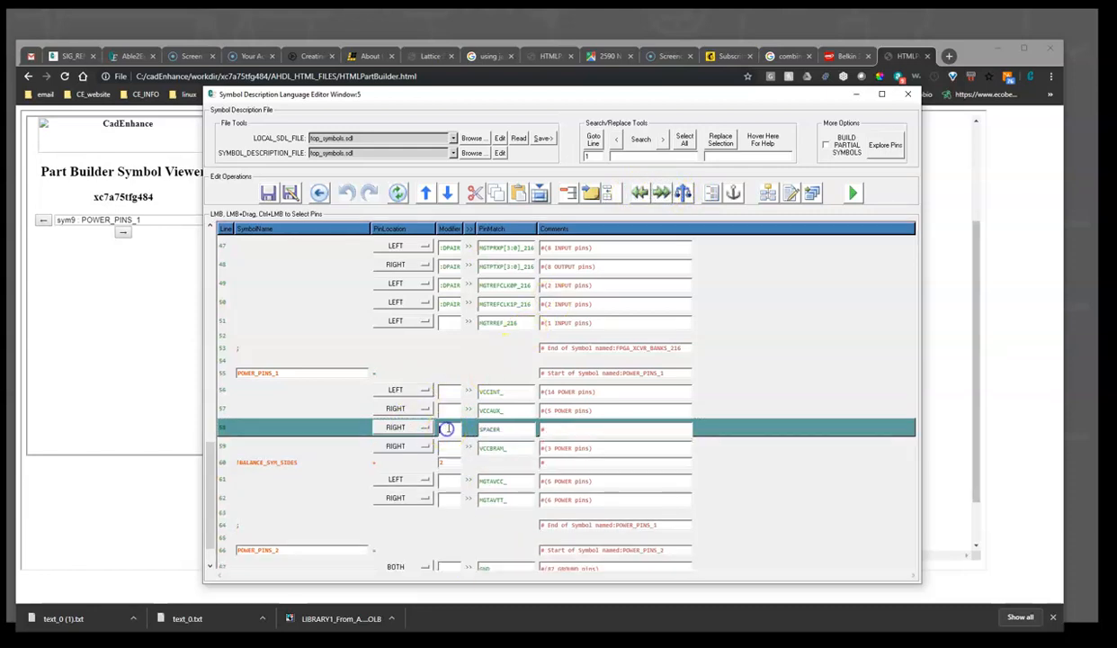
pyautogui.click(508, 429)
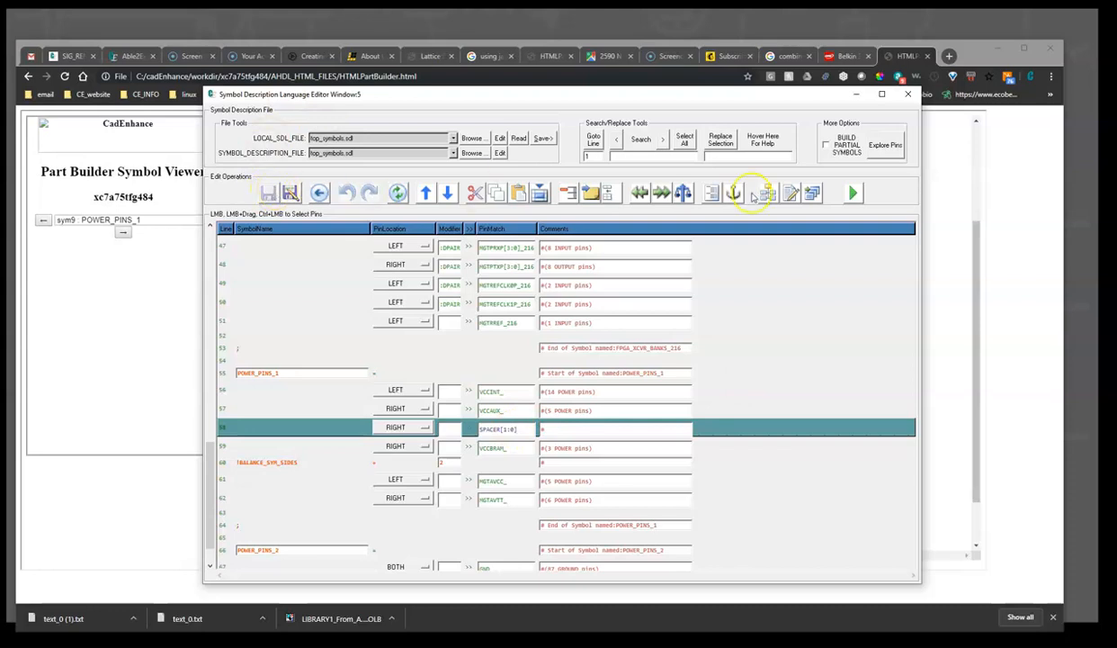
# Rebuild the symbols from the SDL editor and view sym9 POWER_PINS_1 in the HTML symbol viewer
pyautogui.click(852, 193)
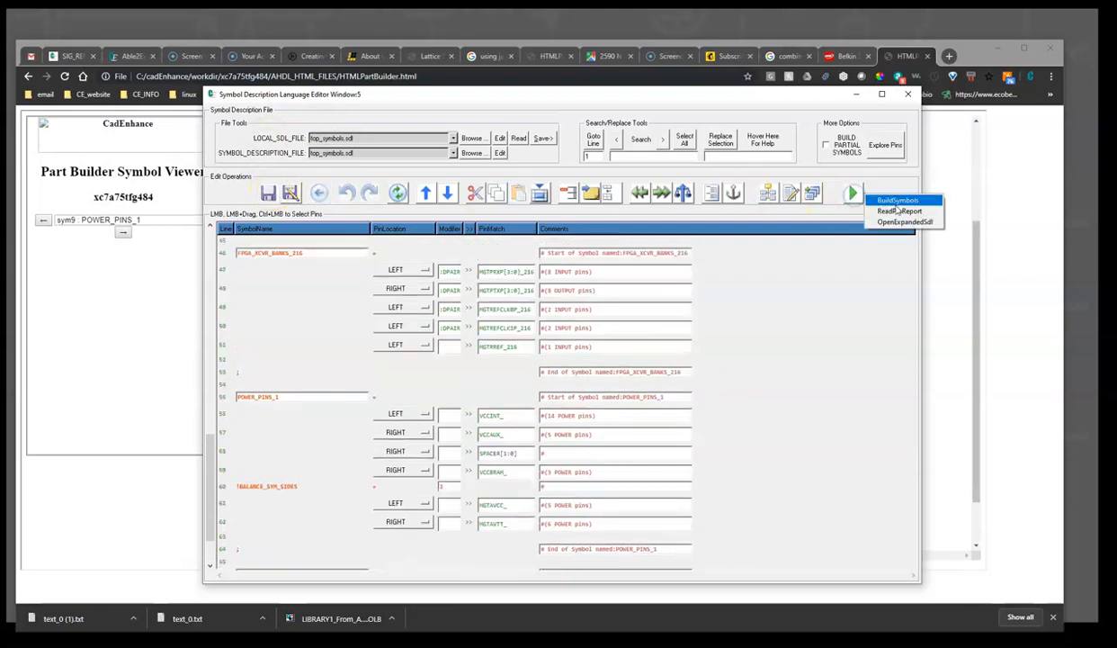
pyautogui.click(893, 200)
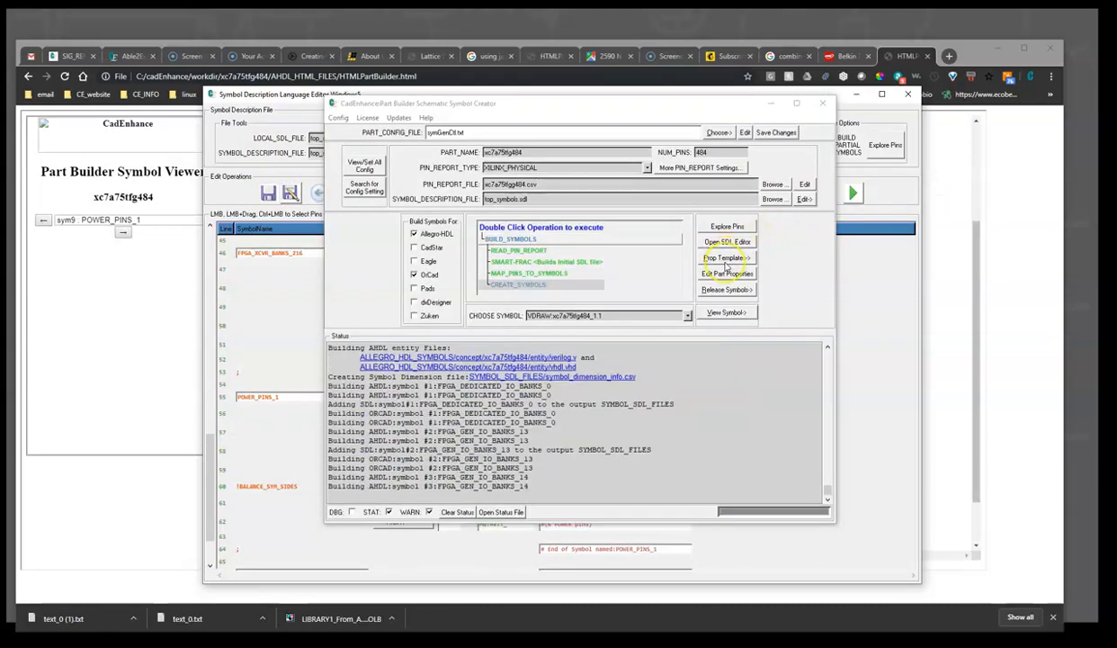
pyautogui.click(725, 313)
pyautogui.click(781, 318)
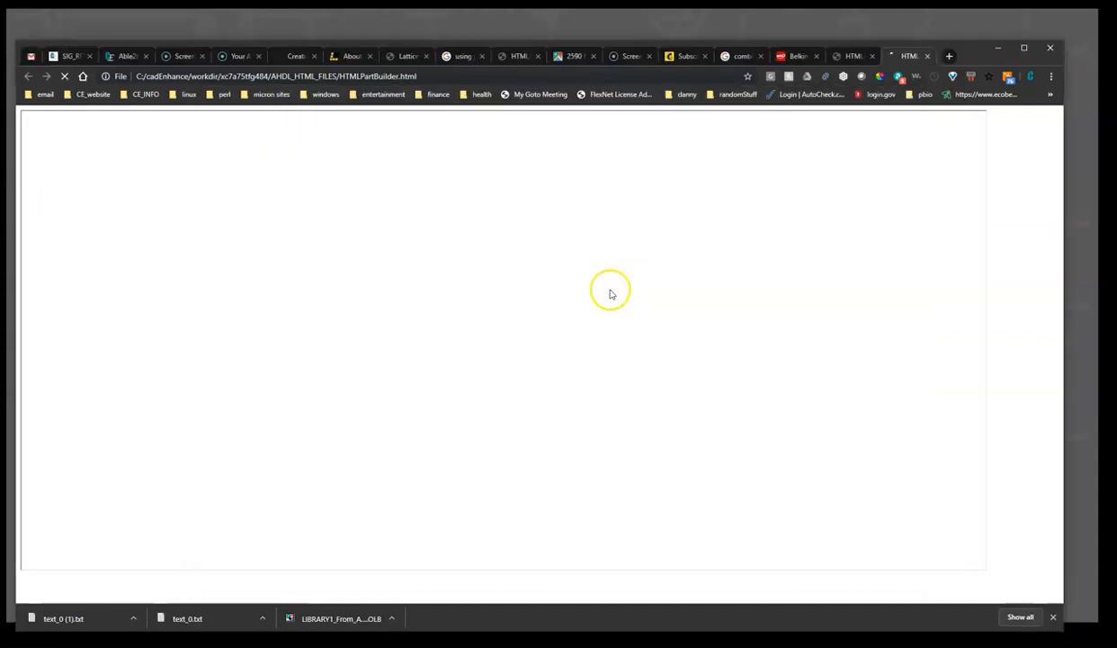
pyautogui.click(200, 219)
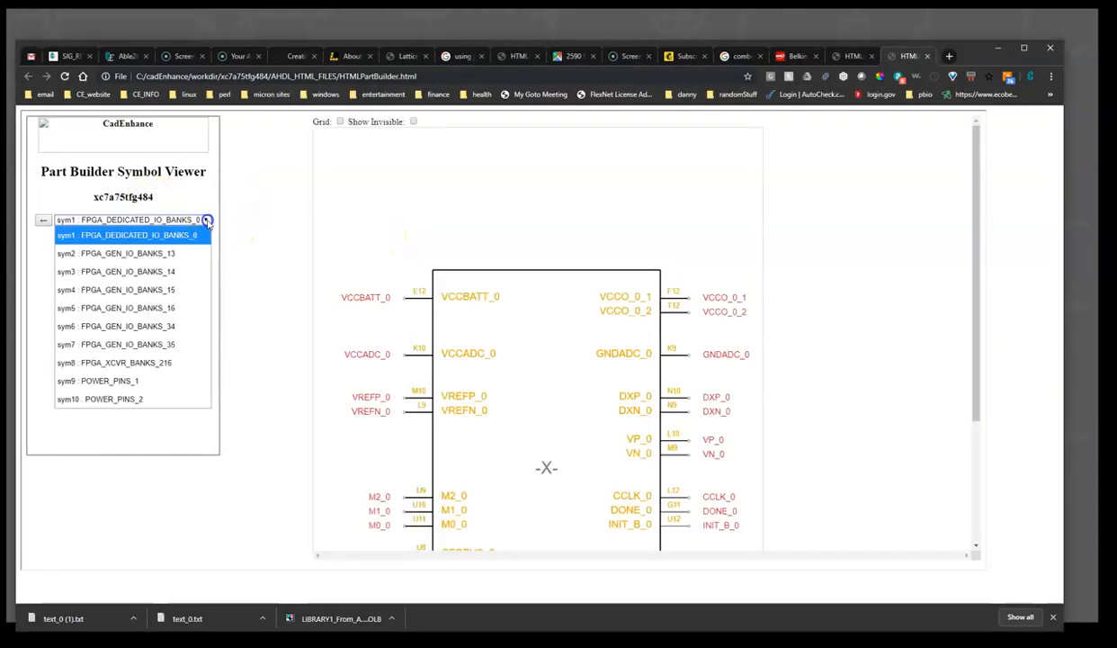
pyautogui.click(144, 381)
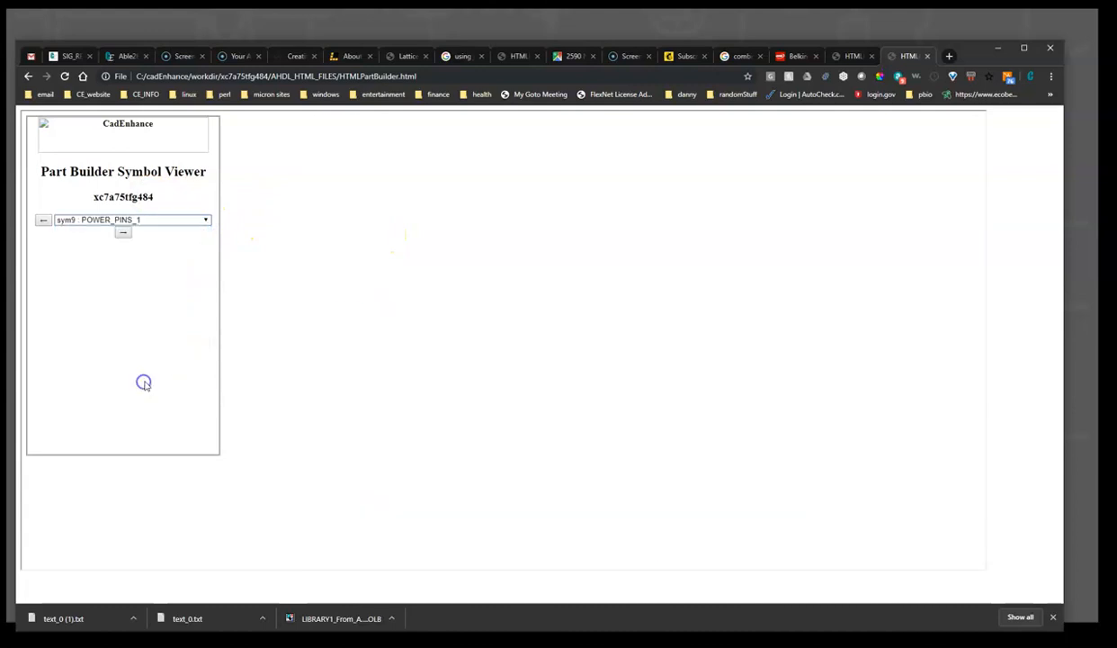
pyautogui.scroll(-2, 531, 289)
pyautogui.scroll(1, 529, 313)
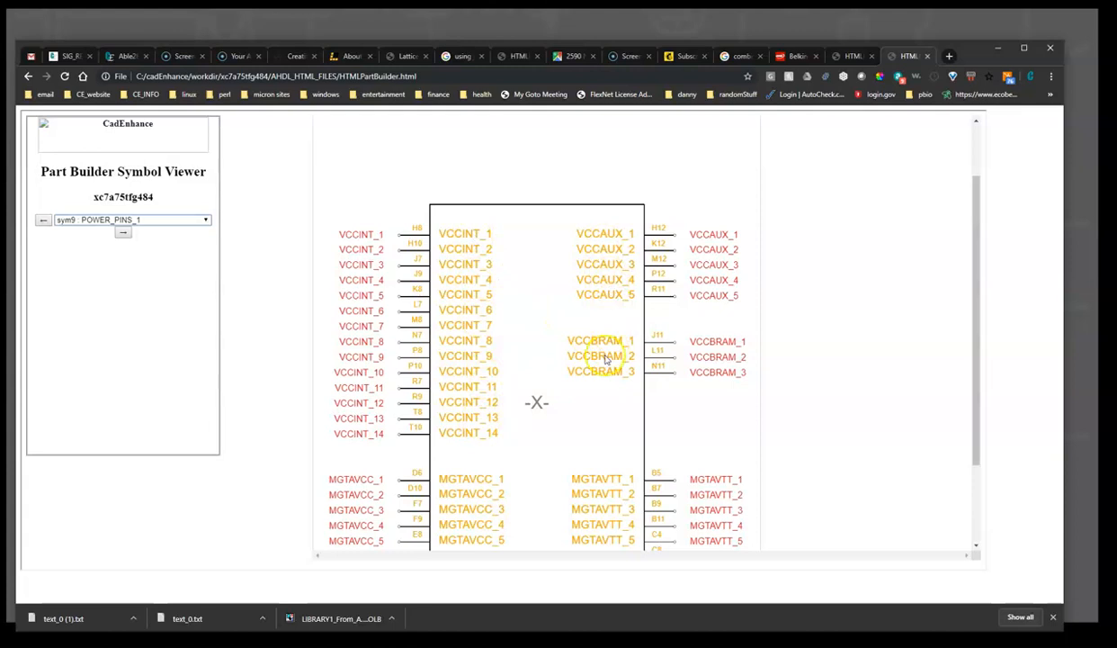
pyautogui.scroll(-1, 602, 428)
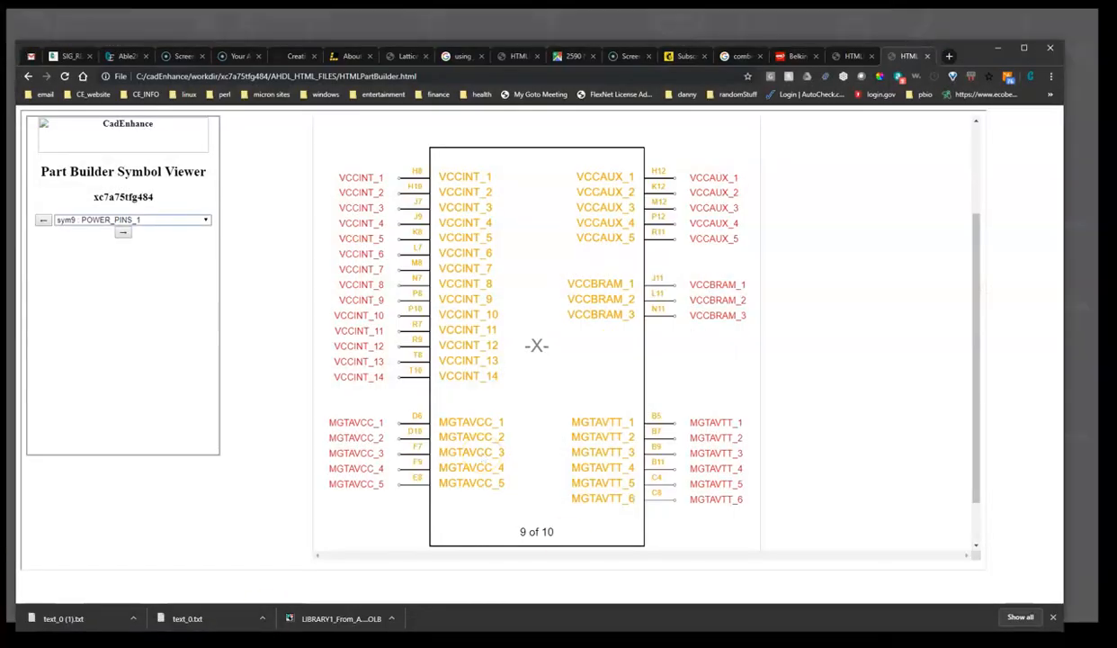
pyautogui.click(620, 625)
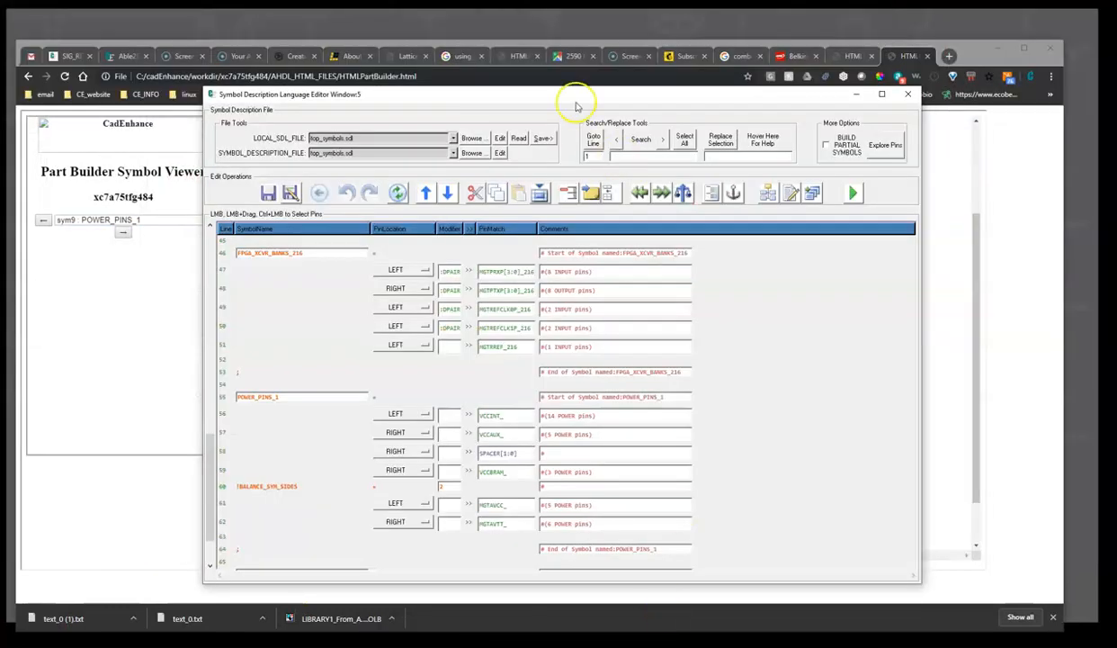
pyautogui.moveTo(544, 93); pyautogui.dragTo(1009, 105)
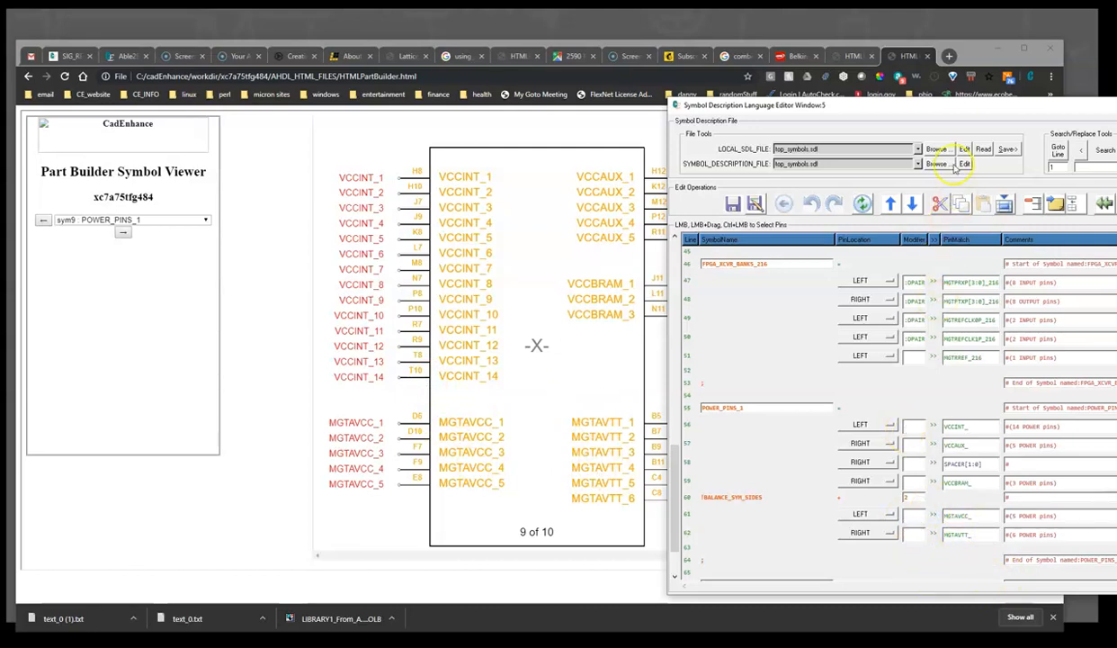
pyautogui.moveTo(911, 106); pyautogui.dragTo(464, 85)
pyautogui.click(927, 87)
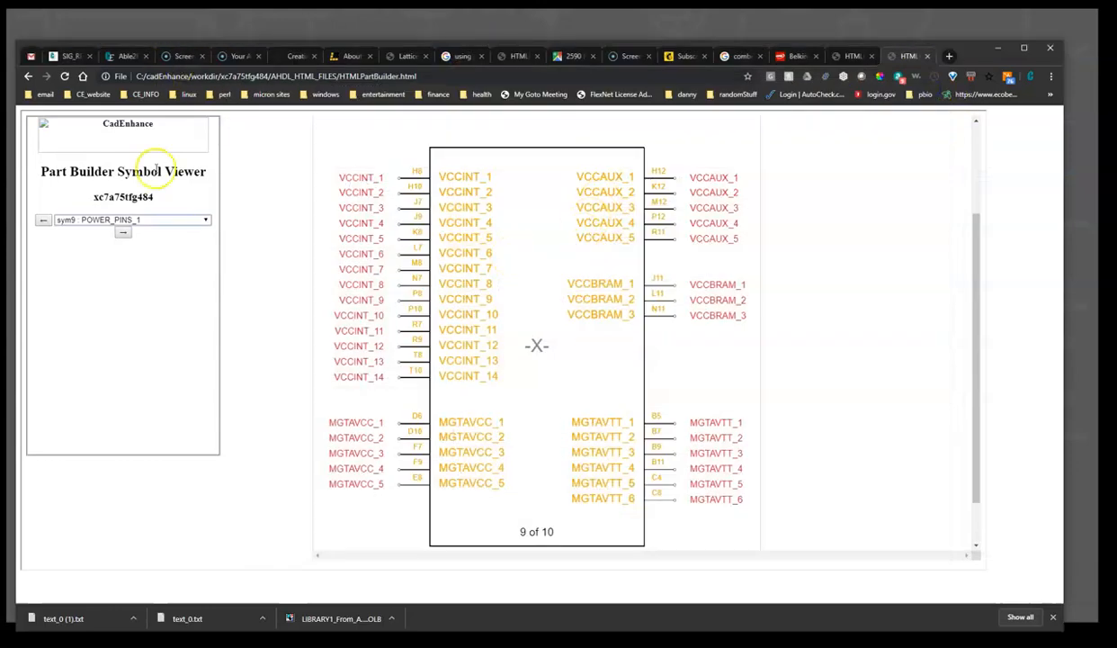